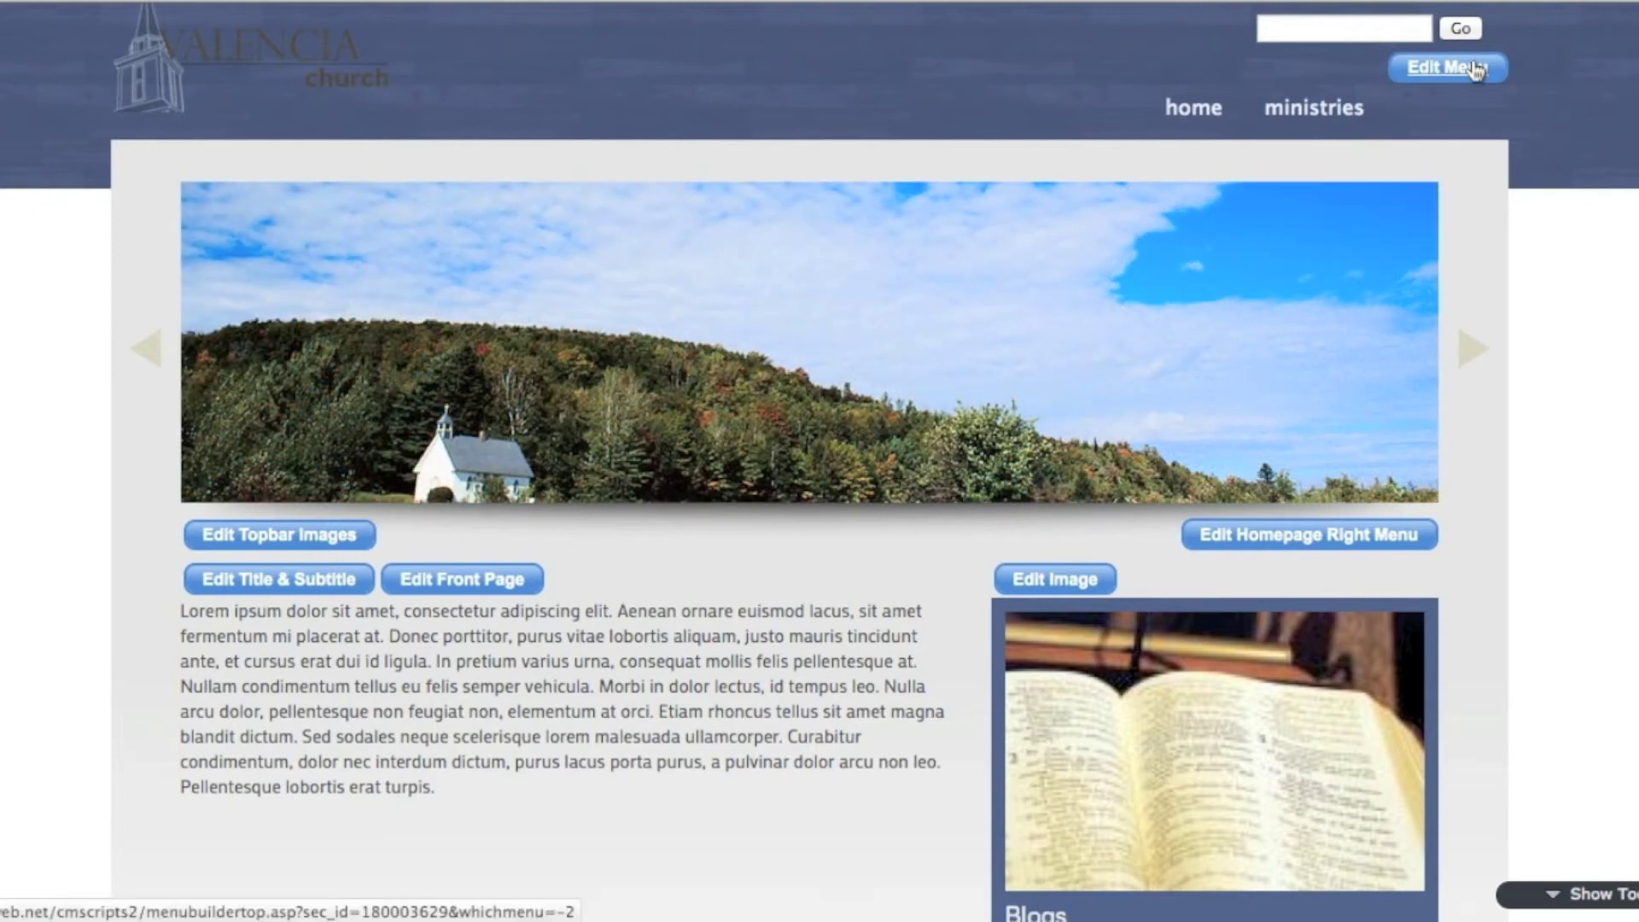
Add an Audio/Video Downloads item to the Top Menu after Ministries, retitled 'Sermons'.
left_click(1476, 70)
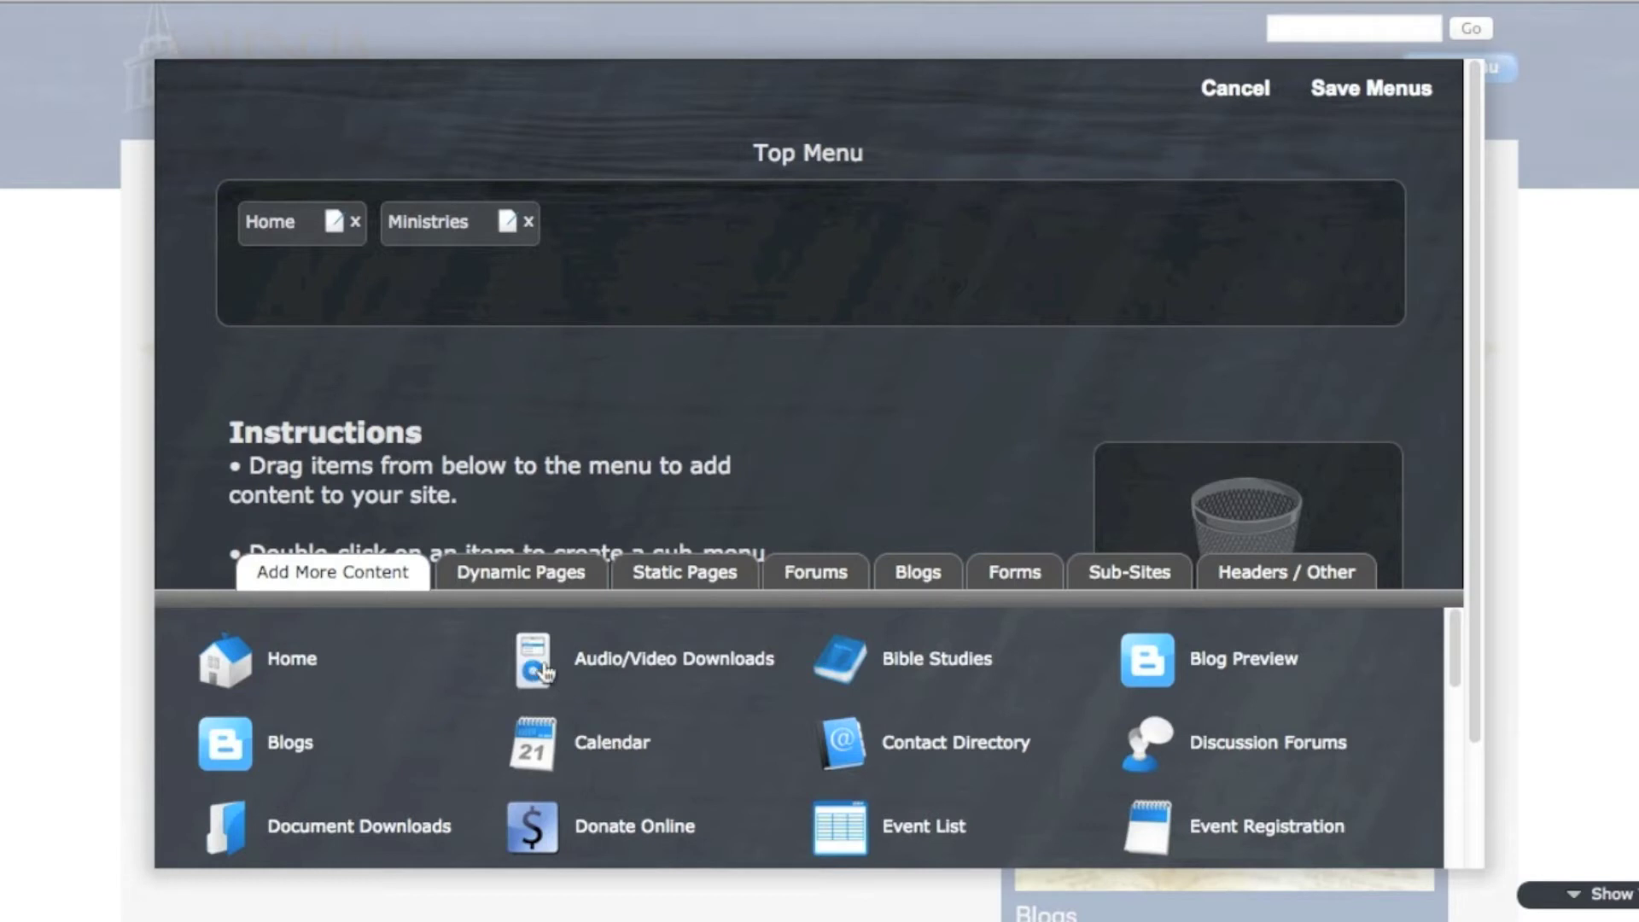
left_click_drag(545, 671, 598, 232)
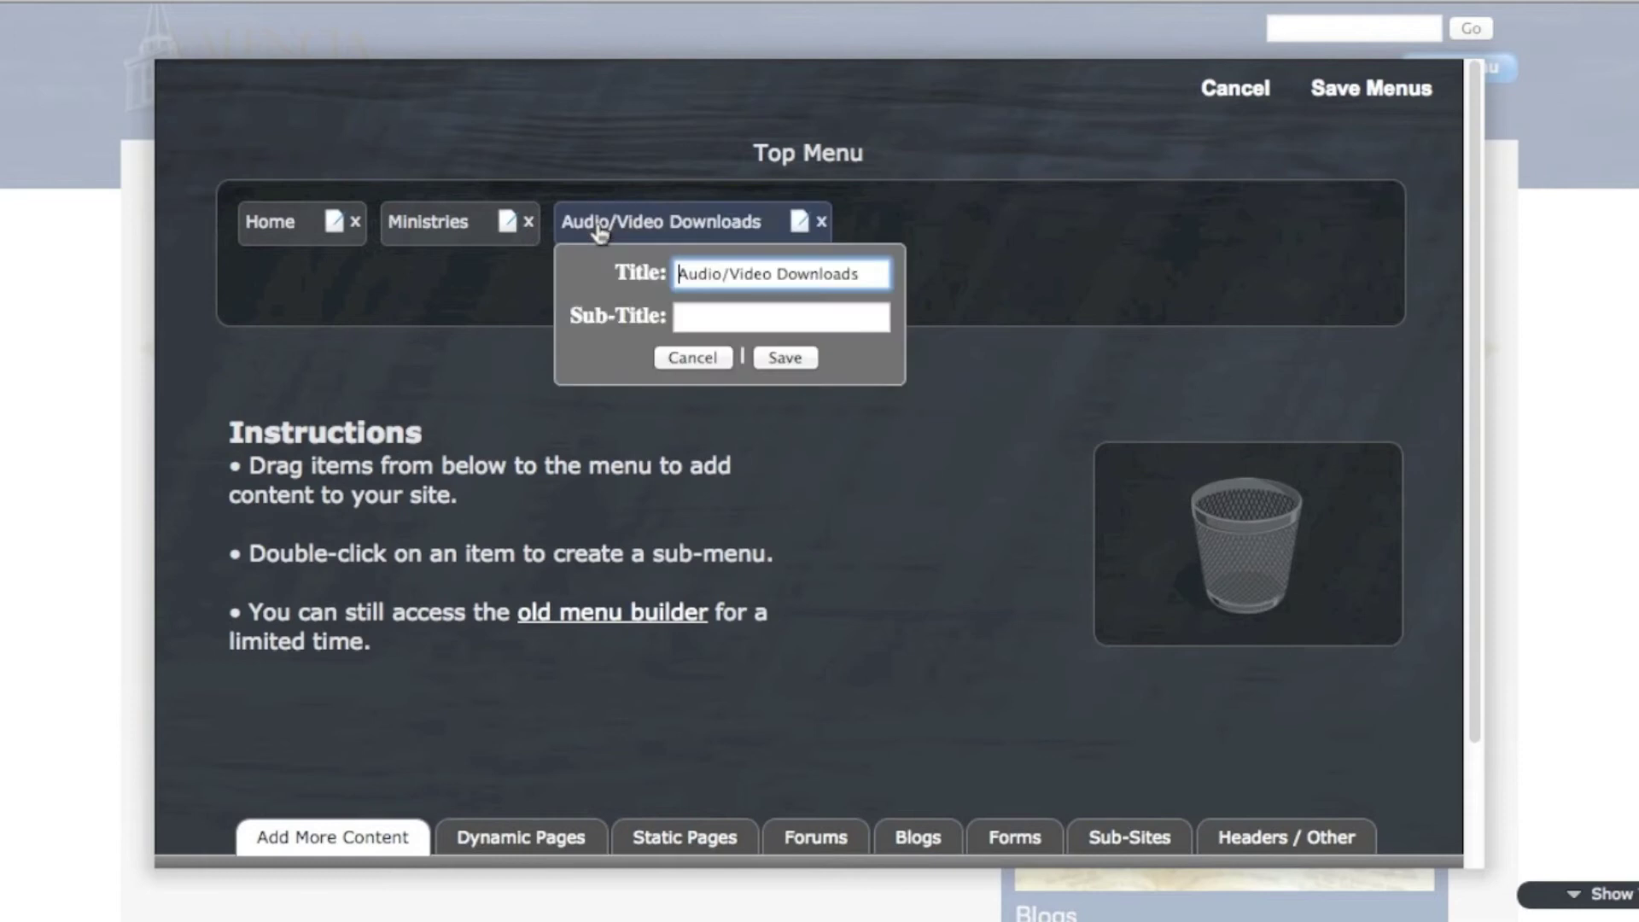
left_click(866, 287)
left_click_drag(858, 274, 682, 260)
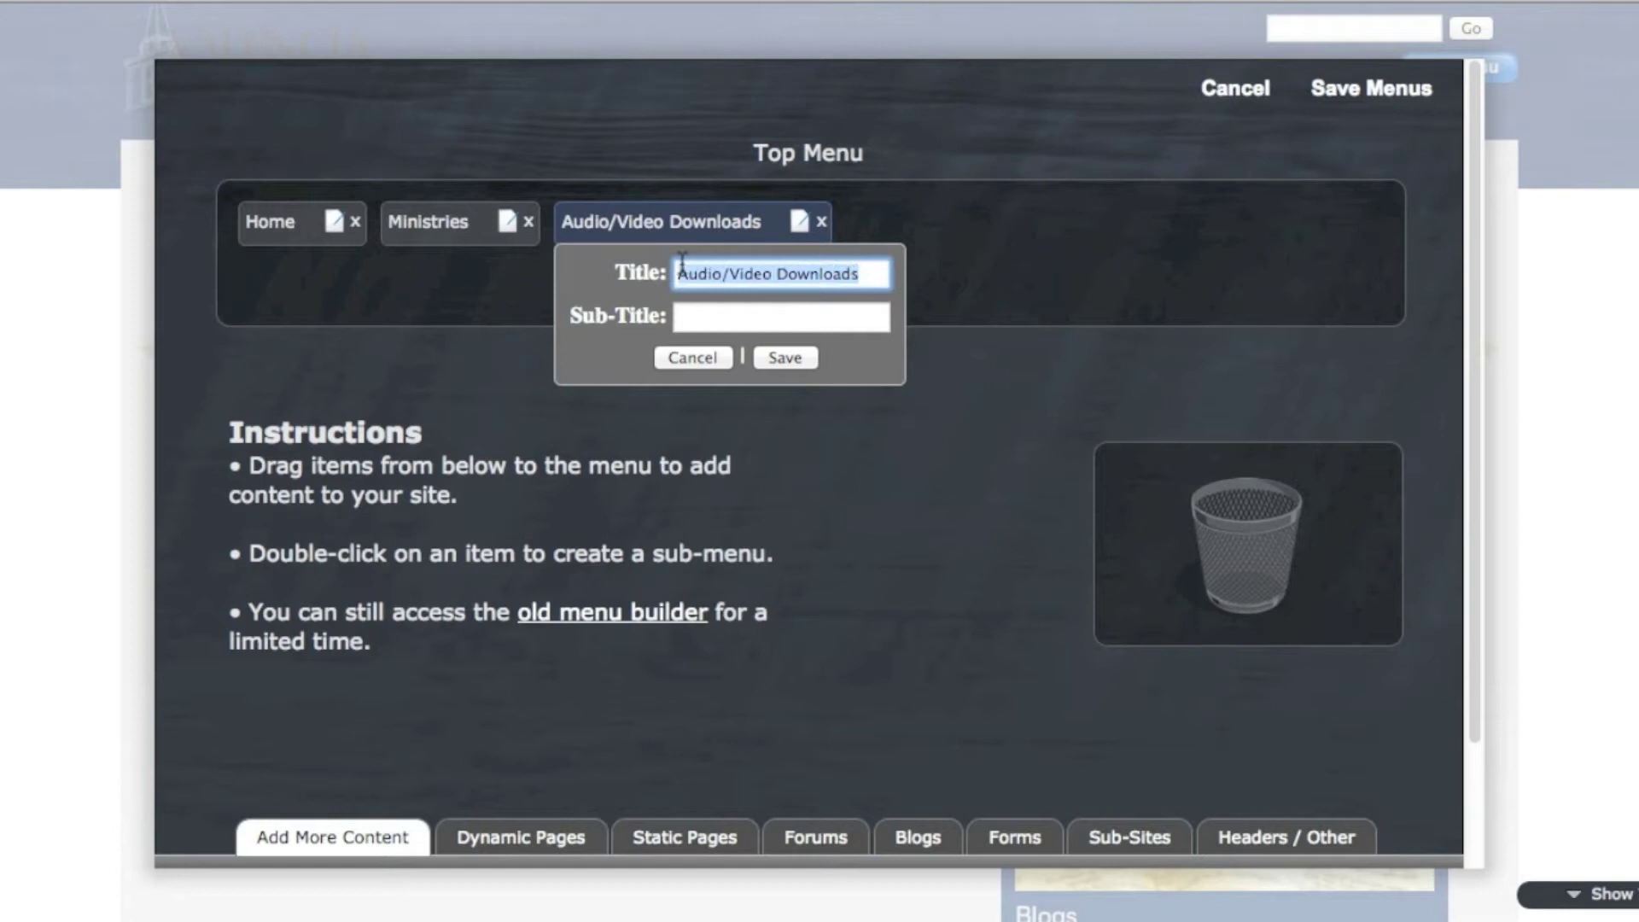
type("Sermons")
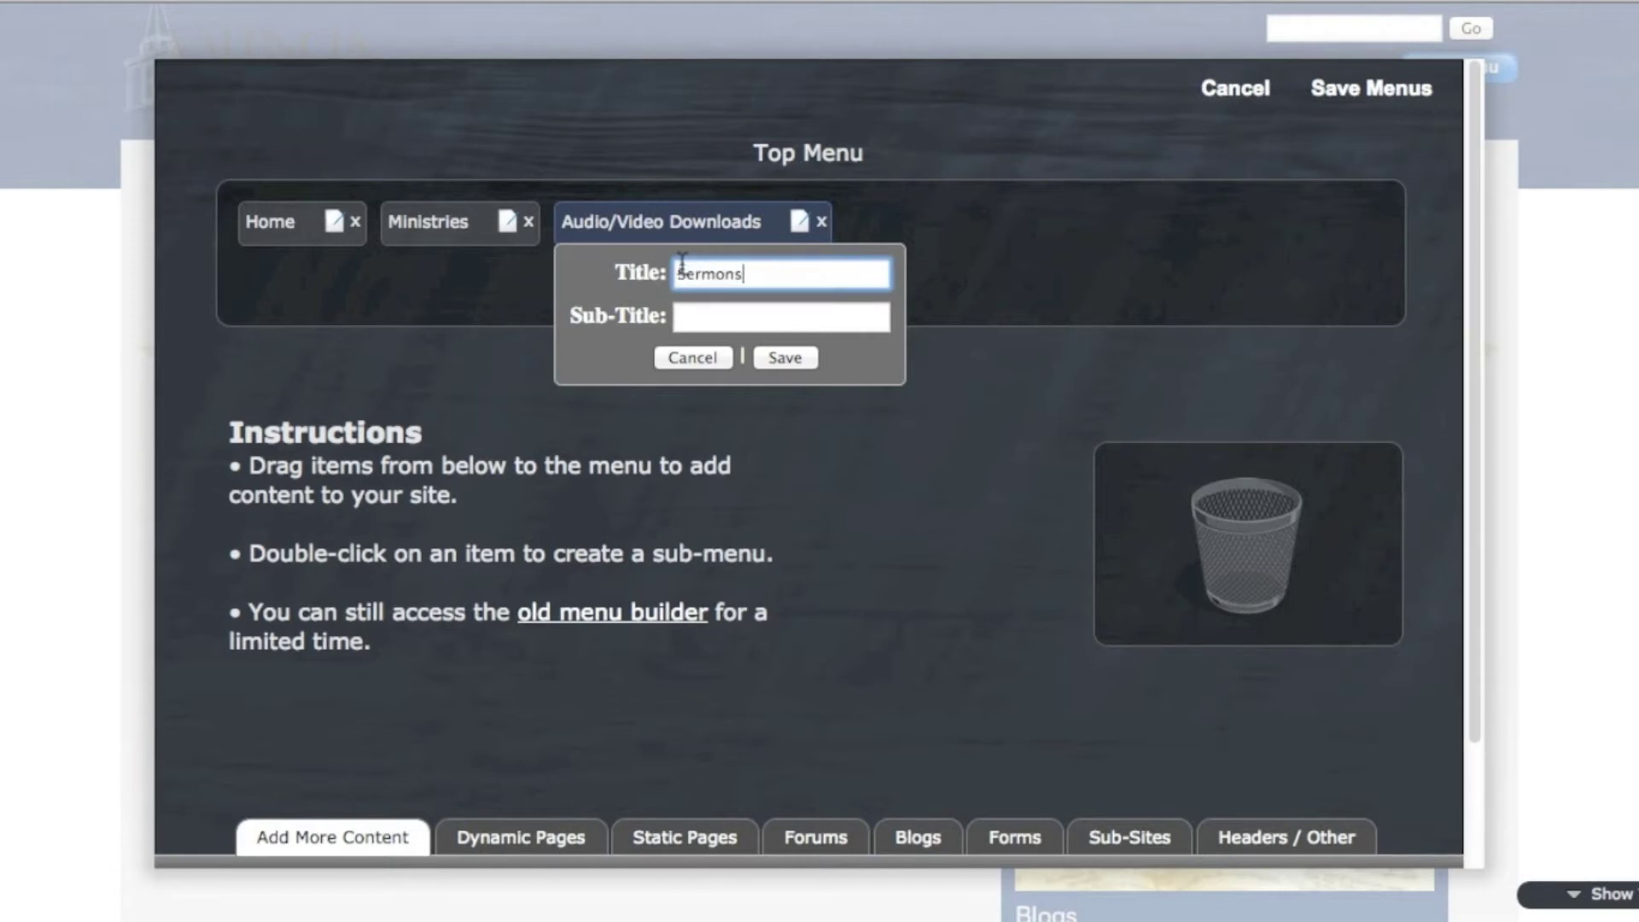
left_click(786, 358)
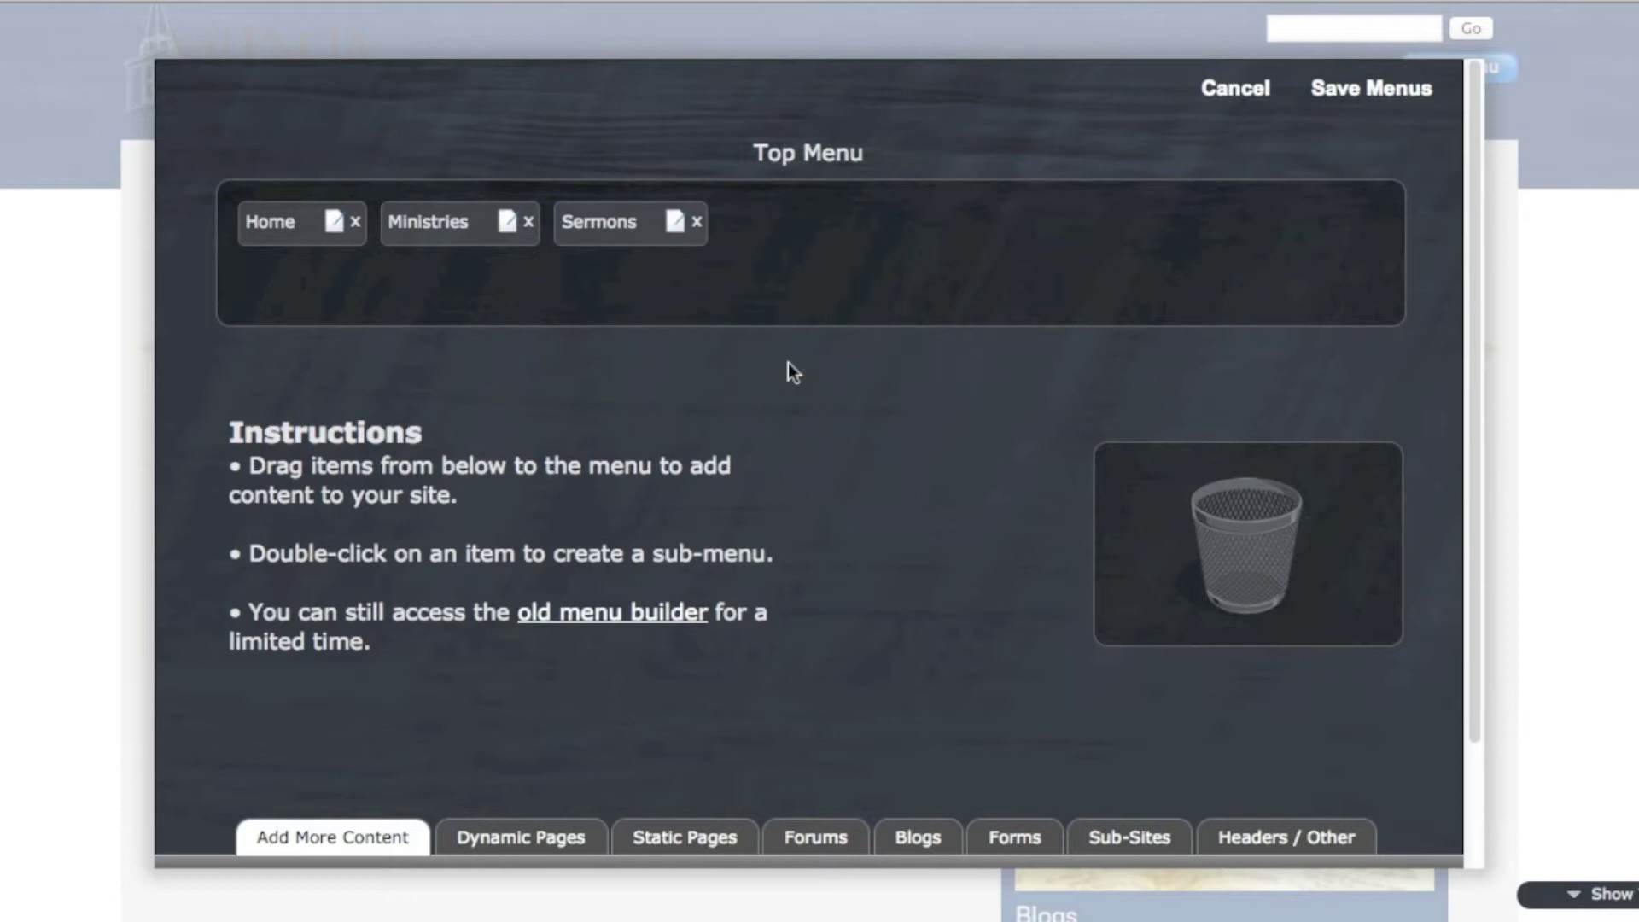
Start a Ministries sub-menu with a text page titled 'Children'.
double_click(441, 224)
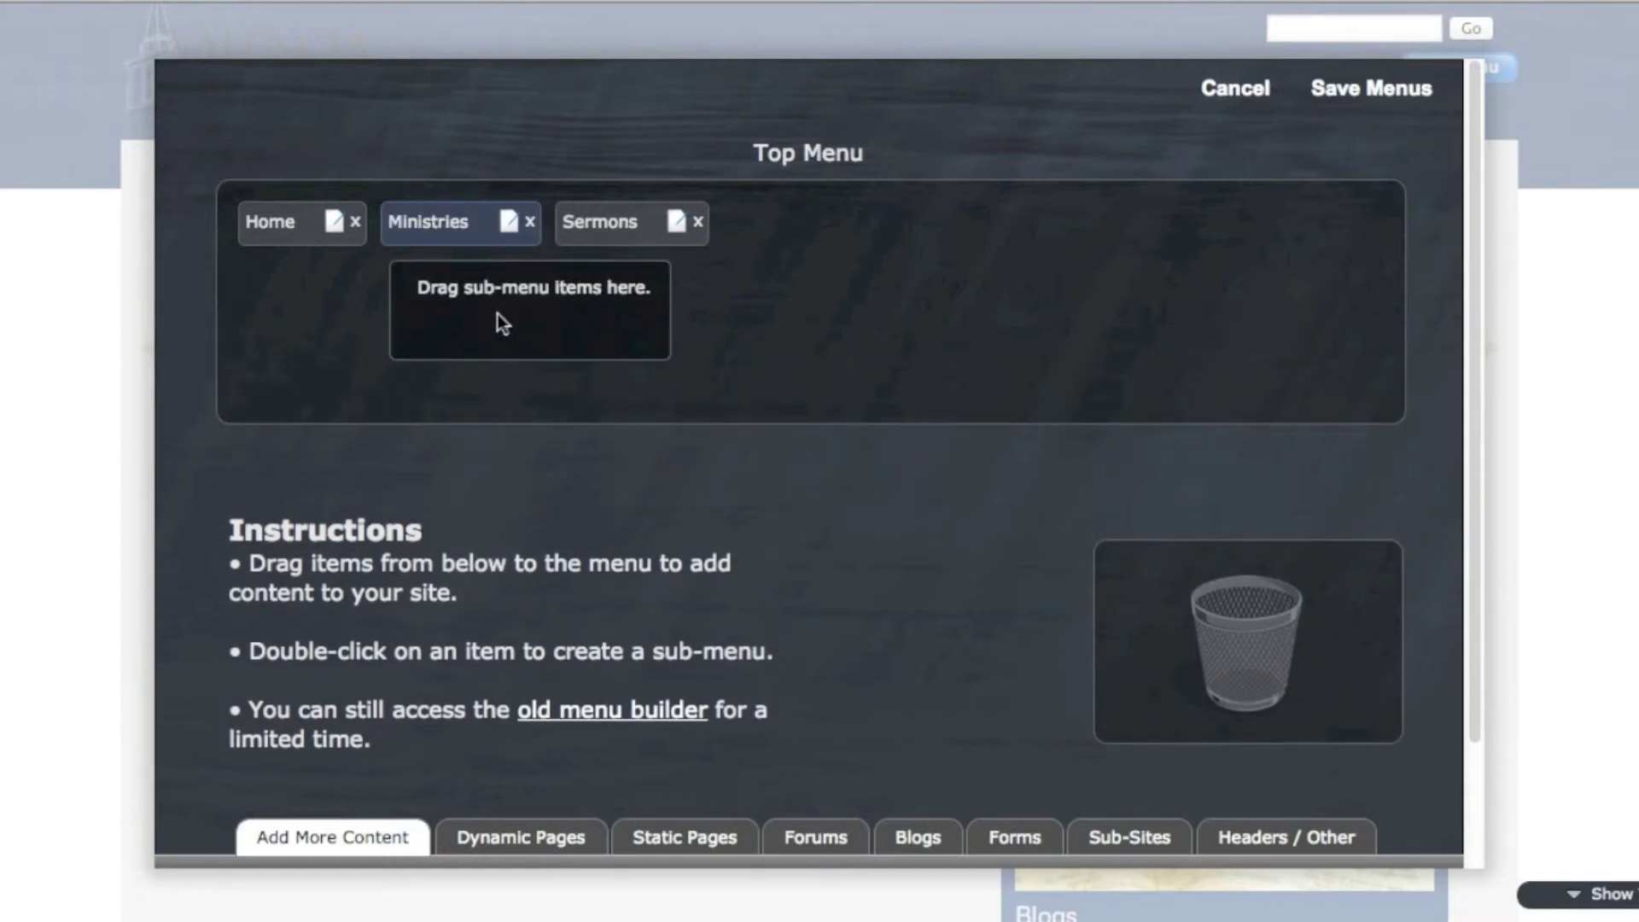
left_click(332, 836)
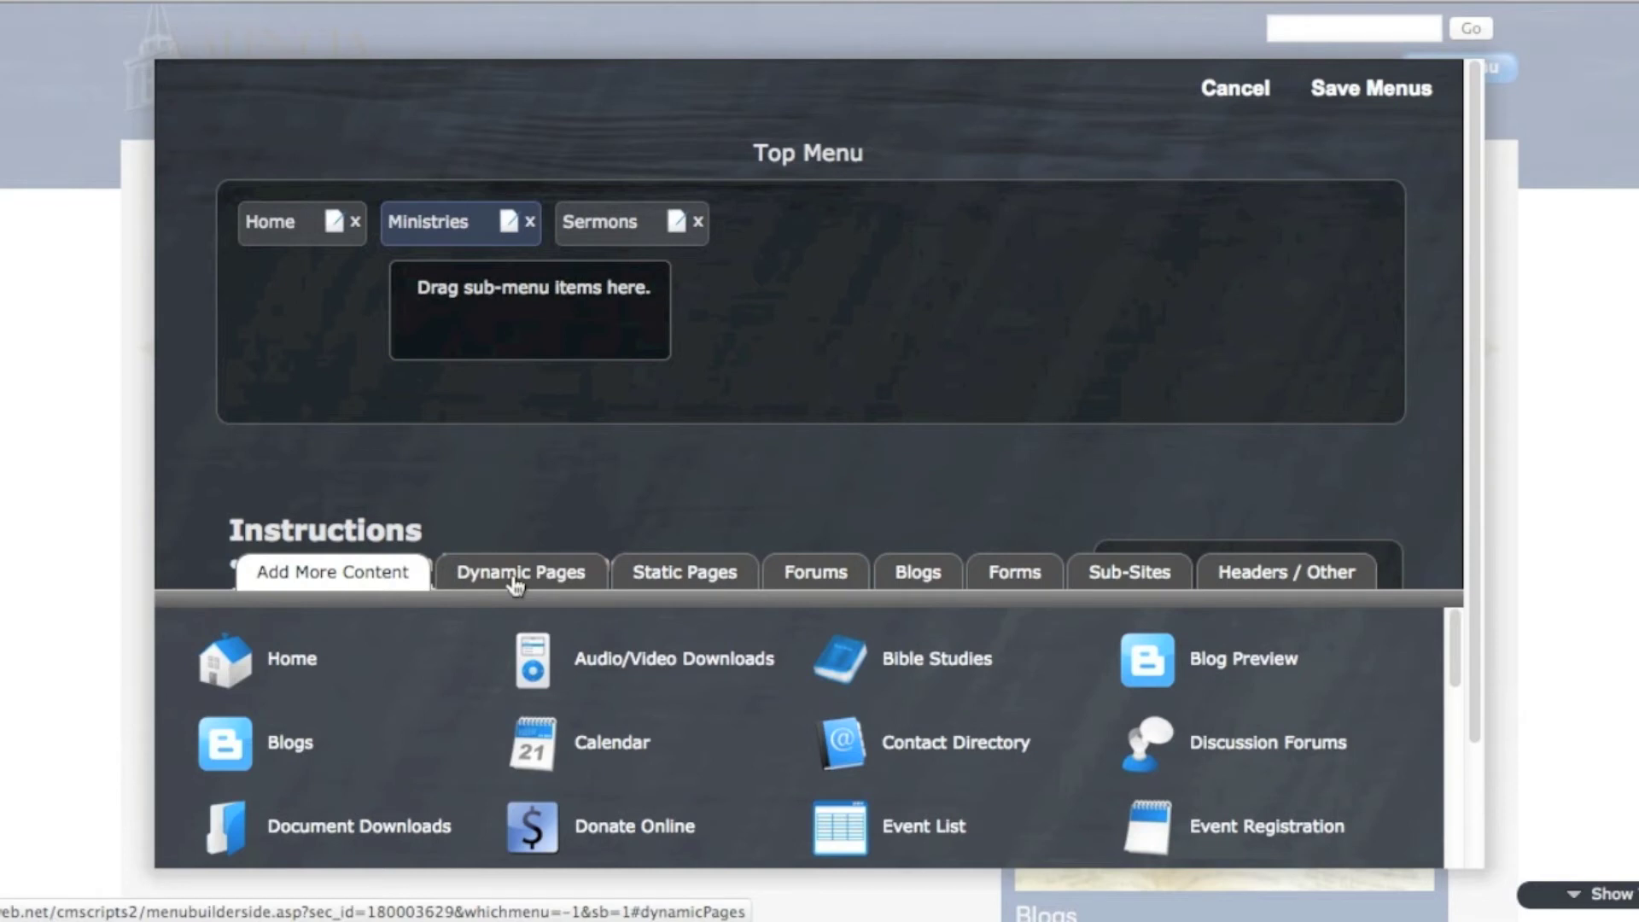
scroll(376, 707, "down", 5)
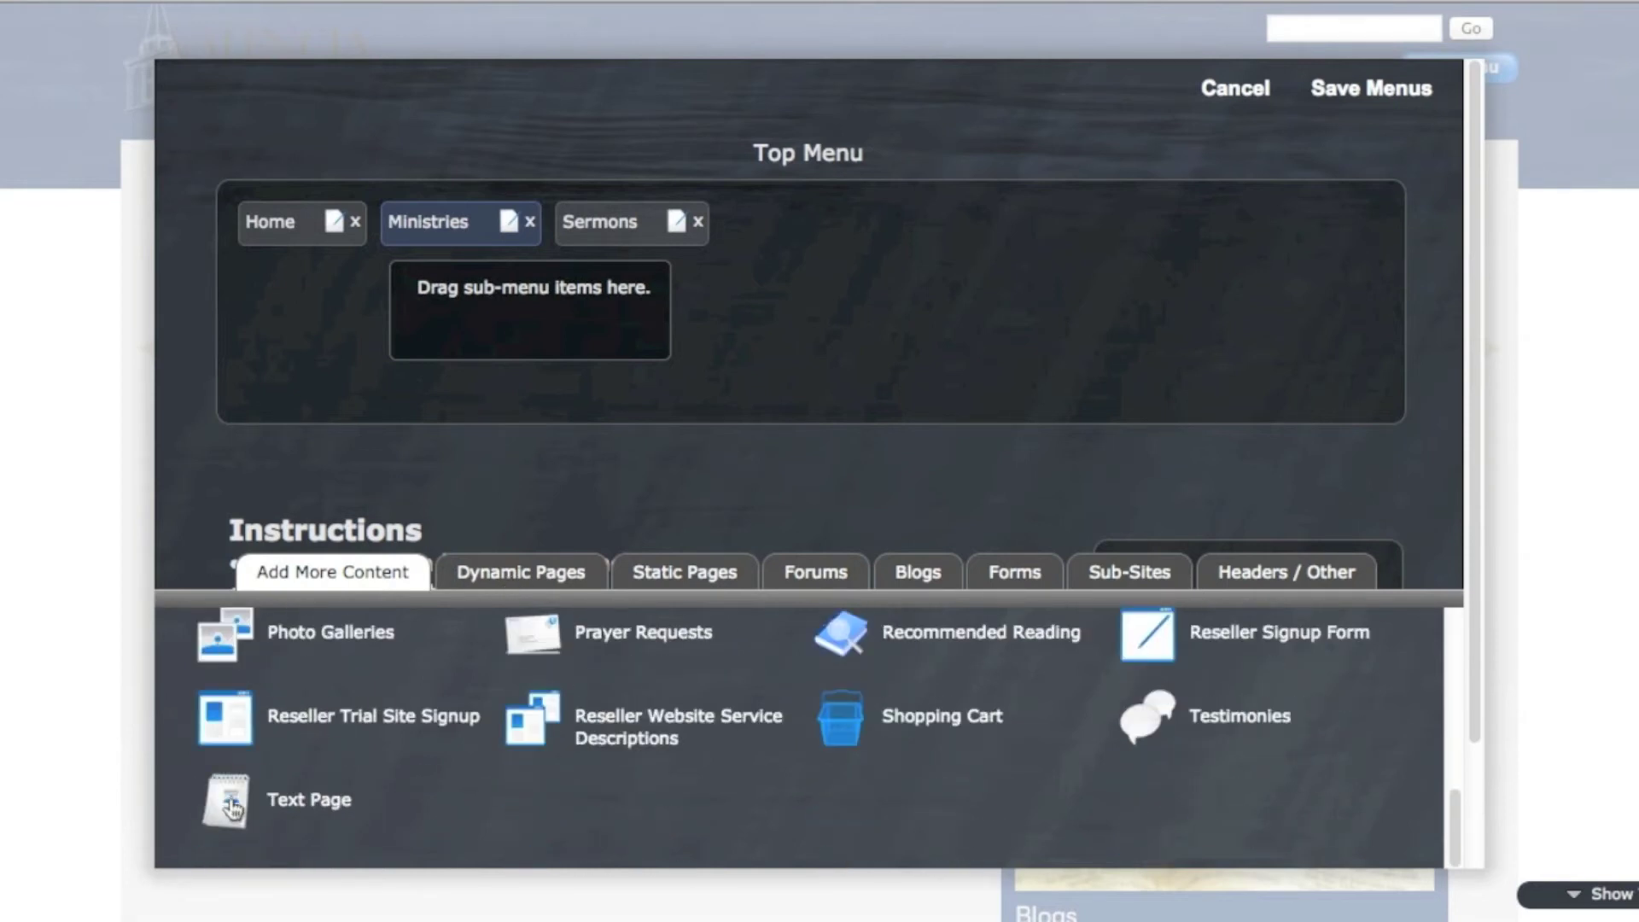
left_click_drag(232, 808, 494, 309)
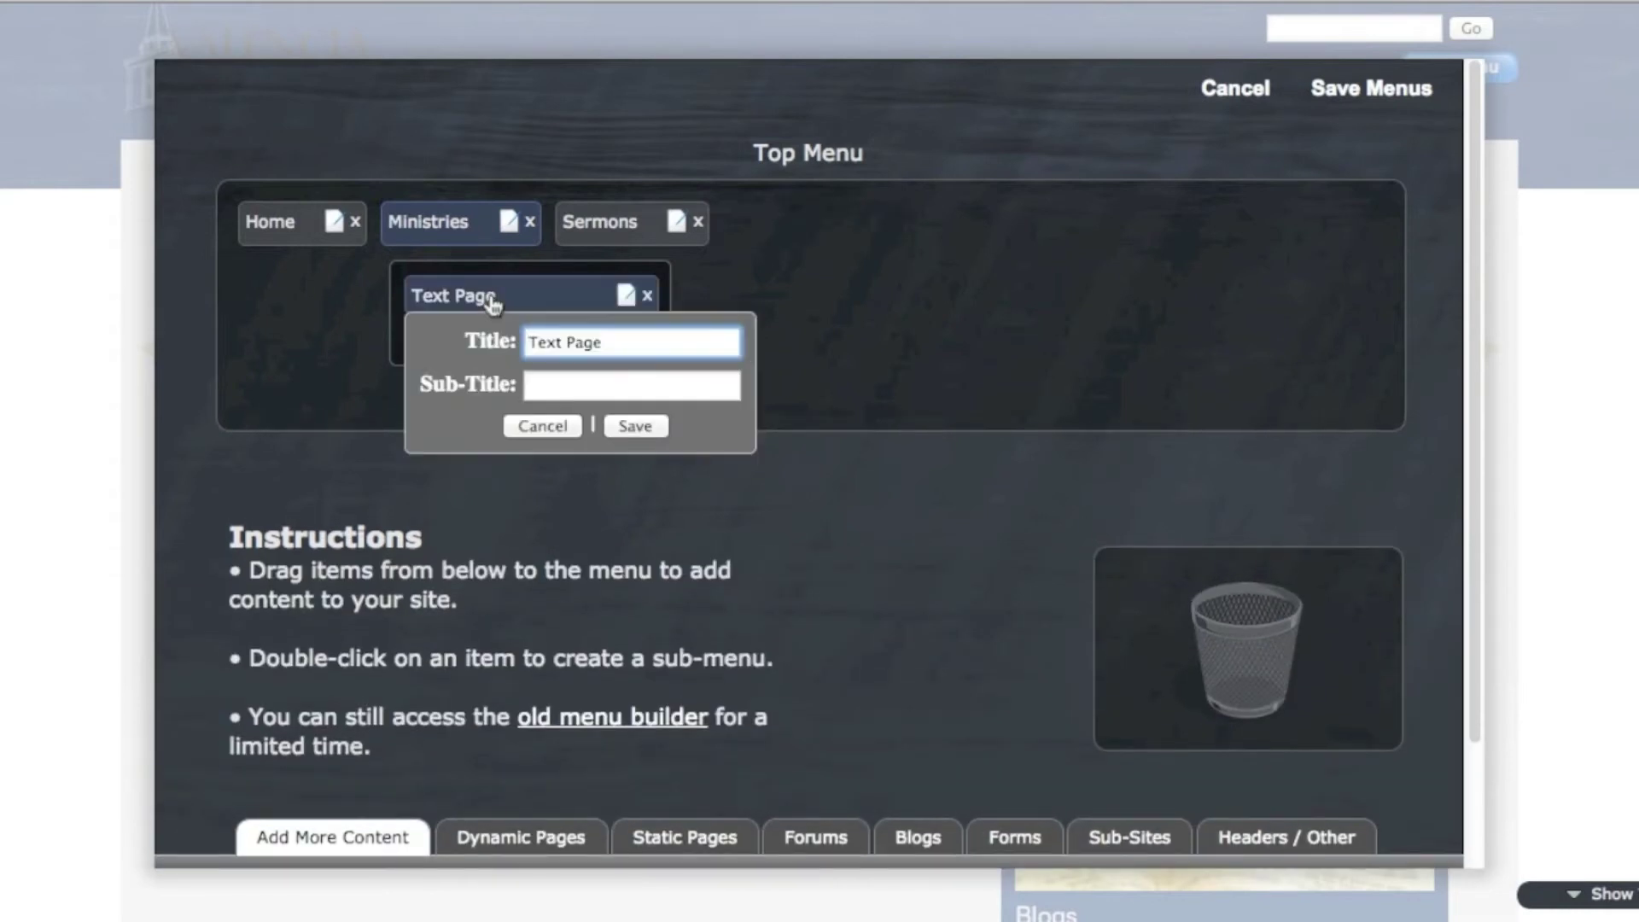
left_click(600, 343)
left_click_drag(599, 350, 523, 351)
type("Chilren")
key("BackSpace")
key("BackSpace")
key("BackSpace")
type("dren")
left_click(618, 431)
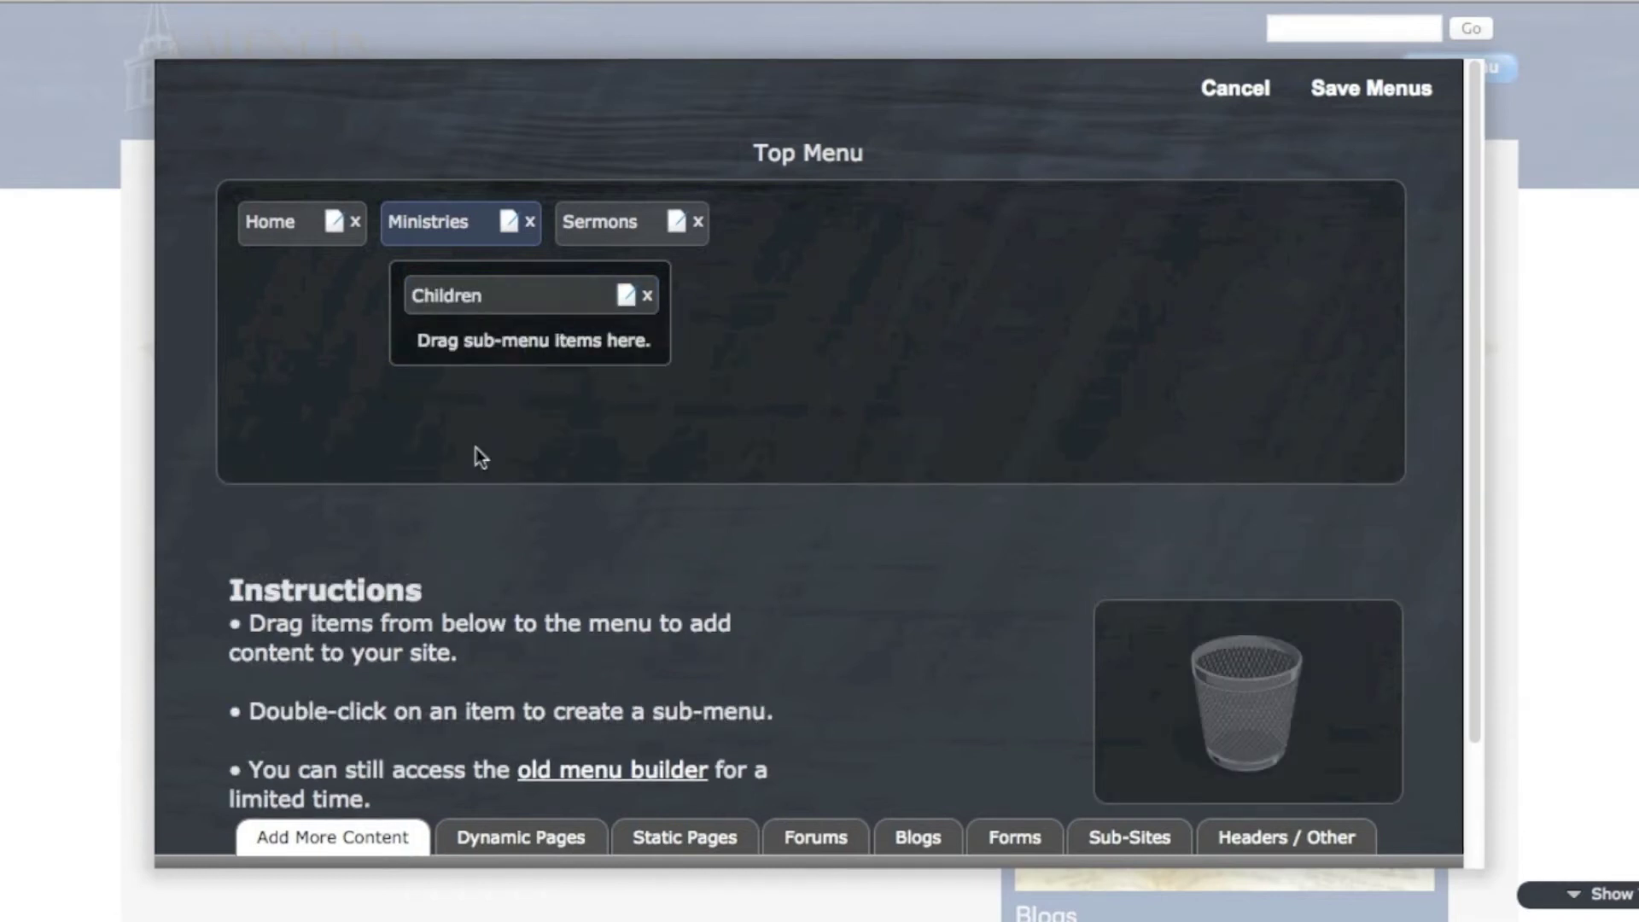
Add a second text page titled 'Adult Ministries' under Ministries.
scroll(321, 750, "down", 5)
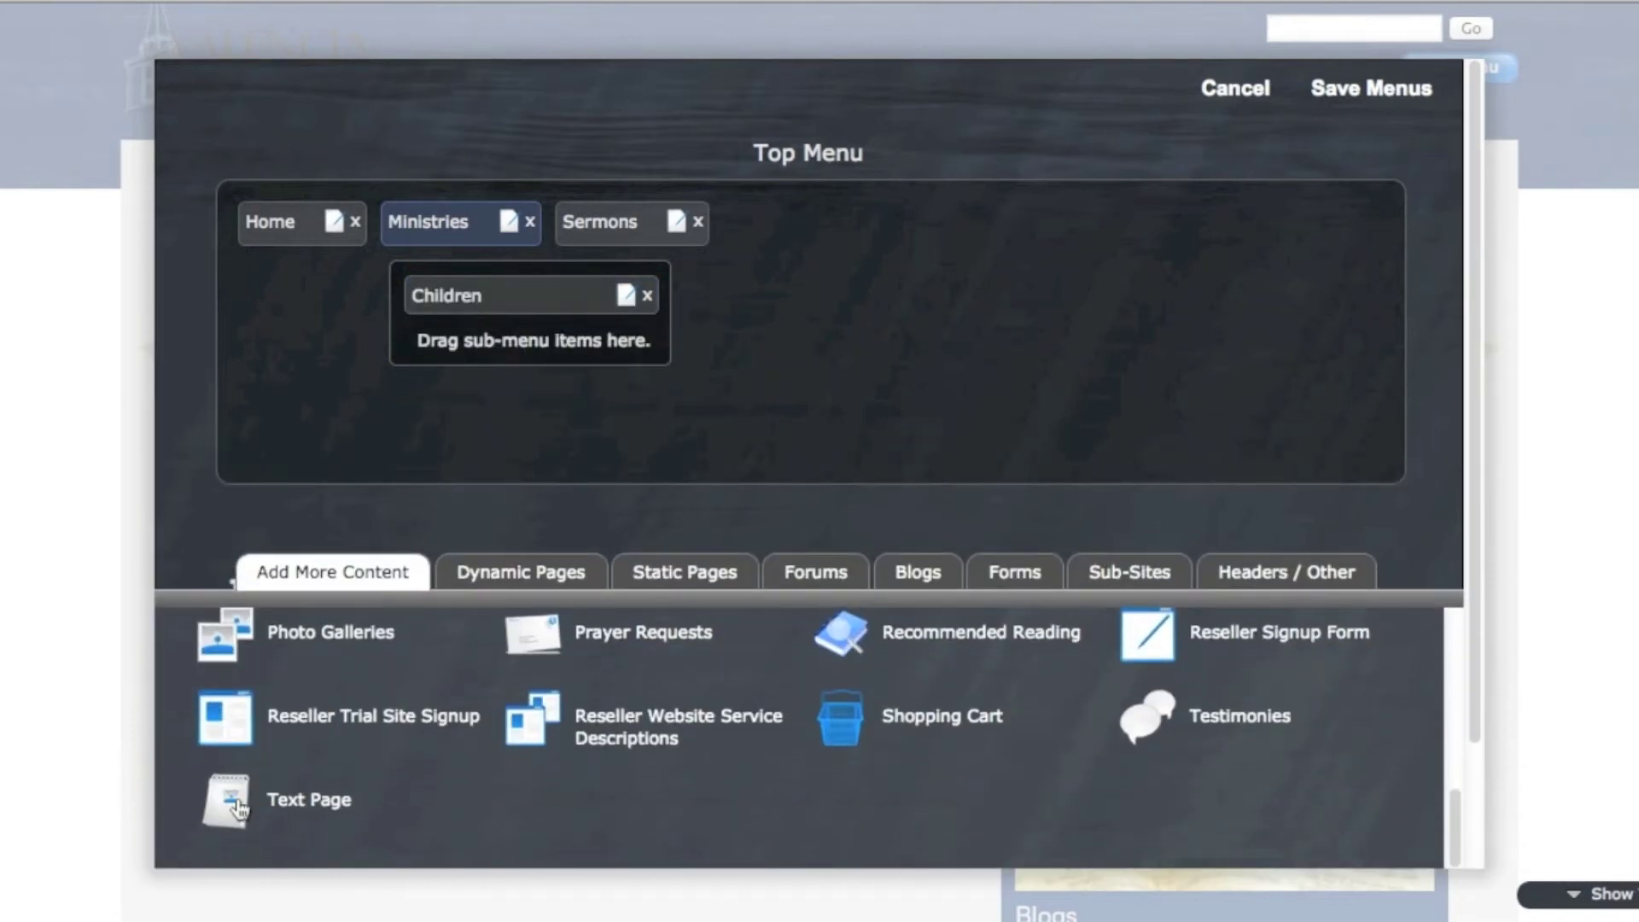
left_click_drag(241, 806, 492, 344)
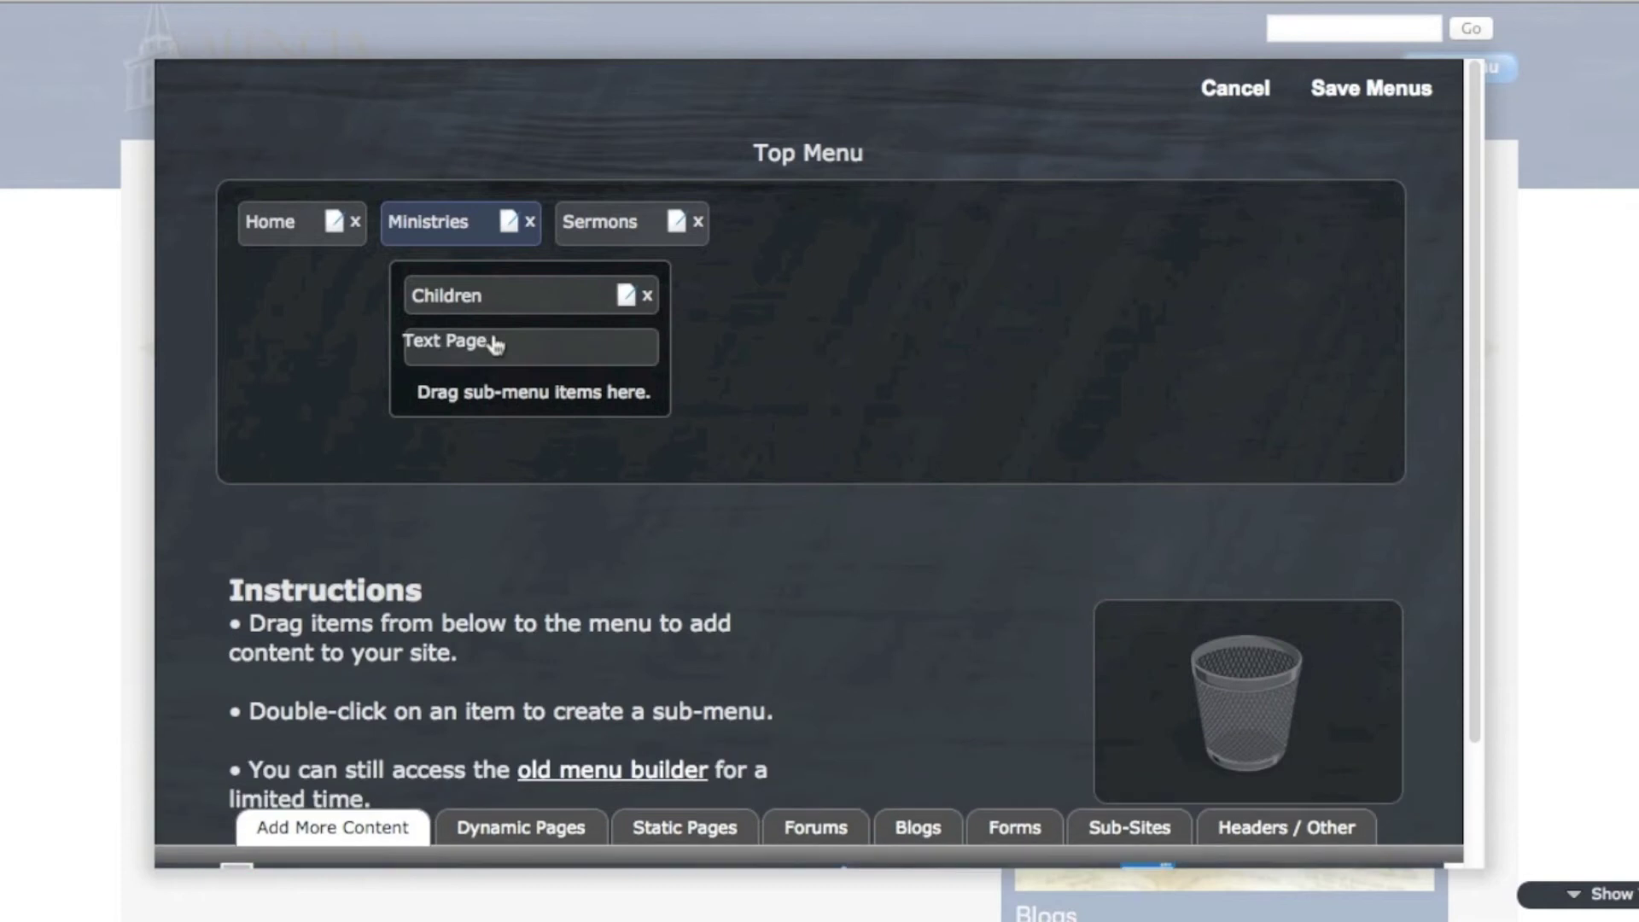
left_click_drag(633, 395, 509, 388)
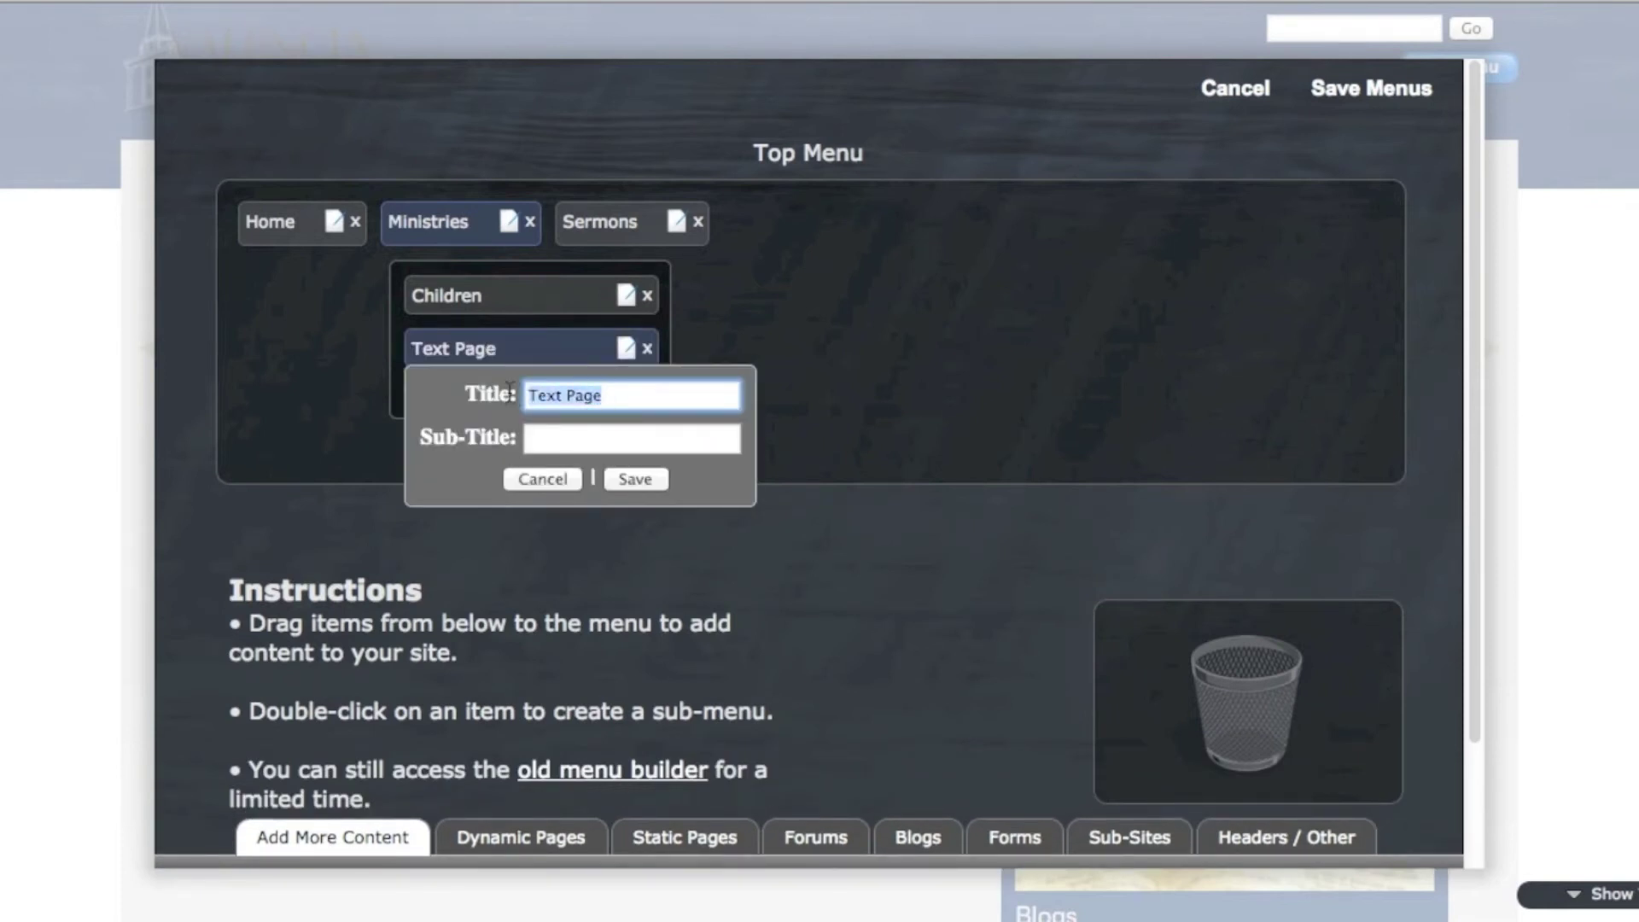
type("Adult Minist")
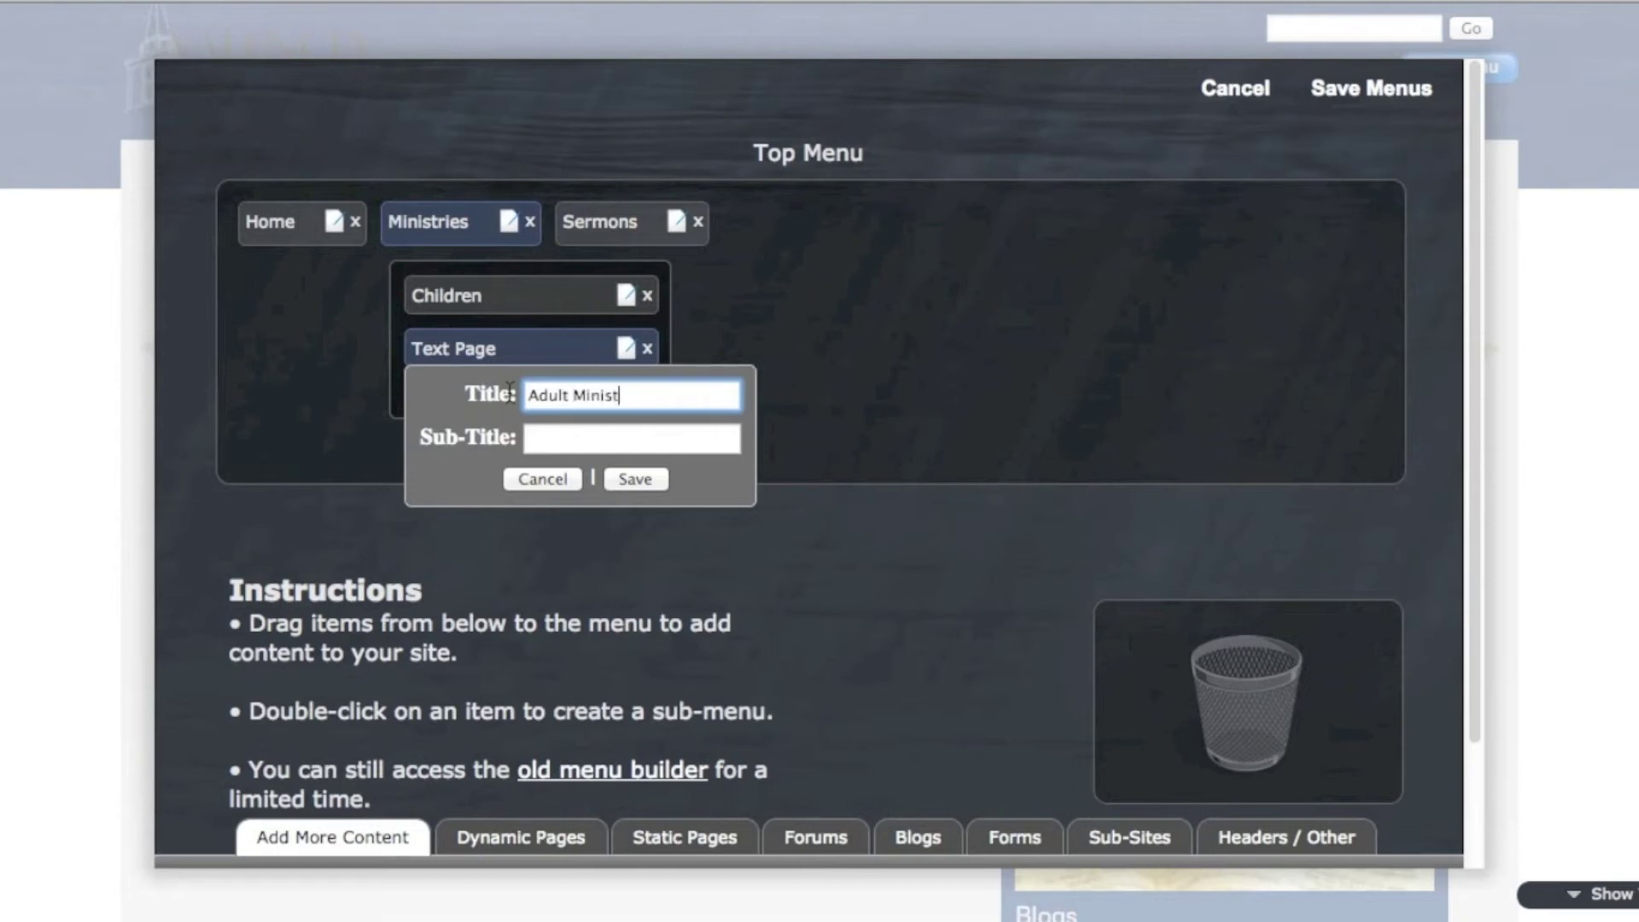
type("ries")
left_click(635, 479)
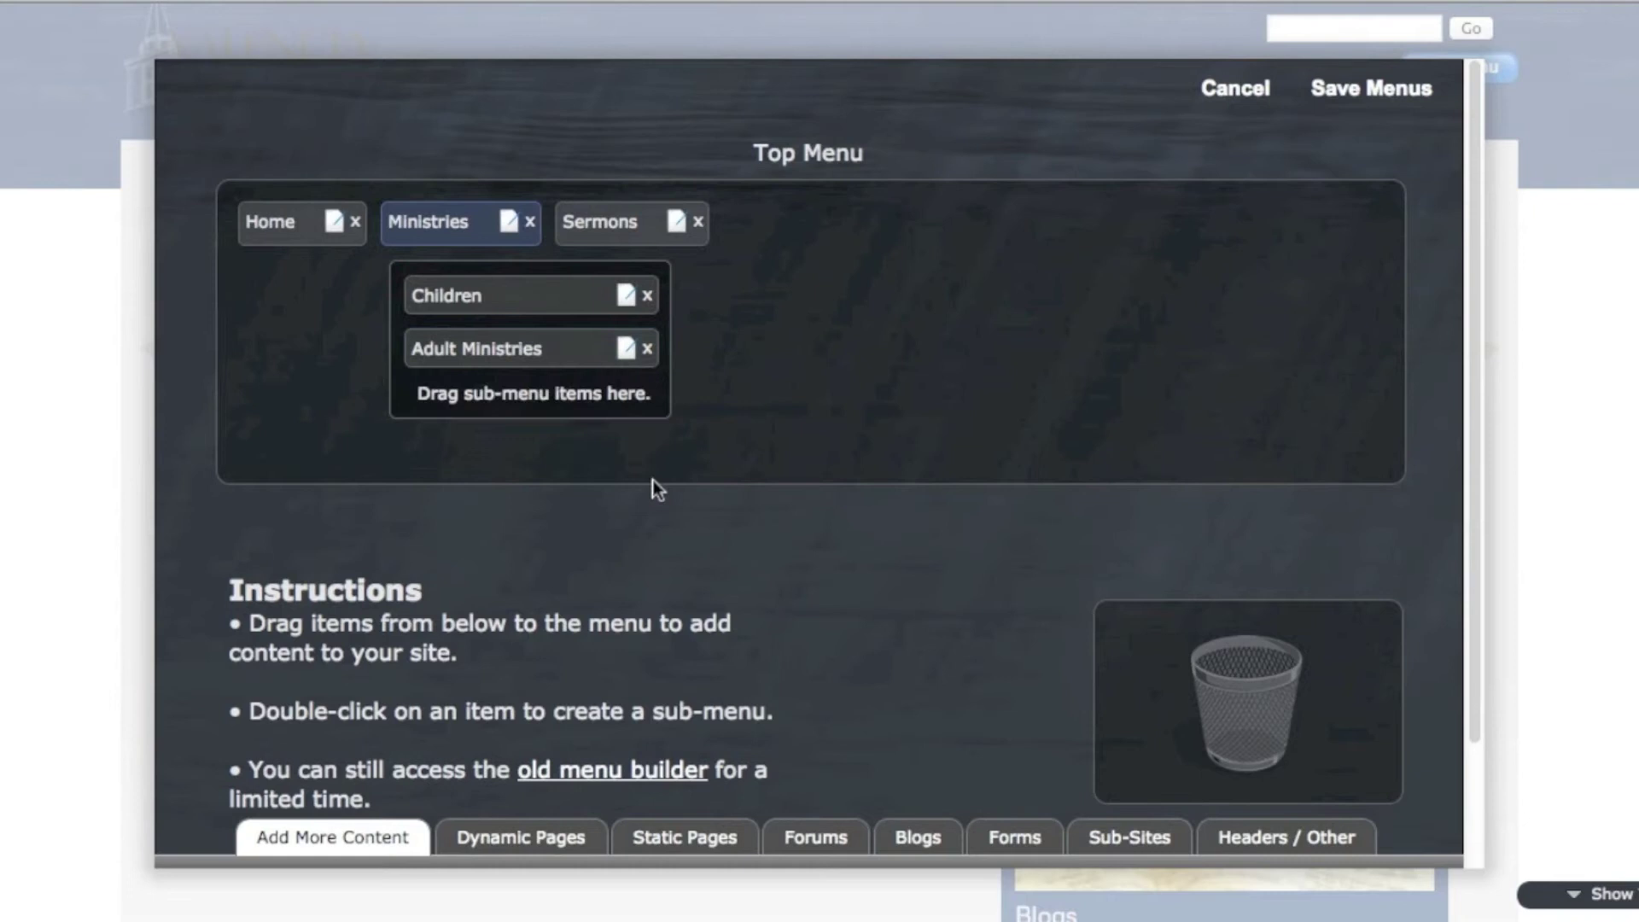
Add a third text page titled 'Outreach' under Ministries.
left_click(329, 838)
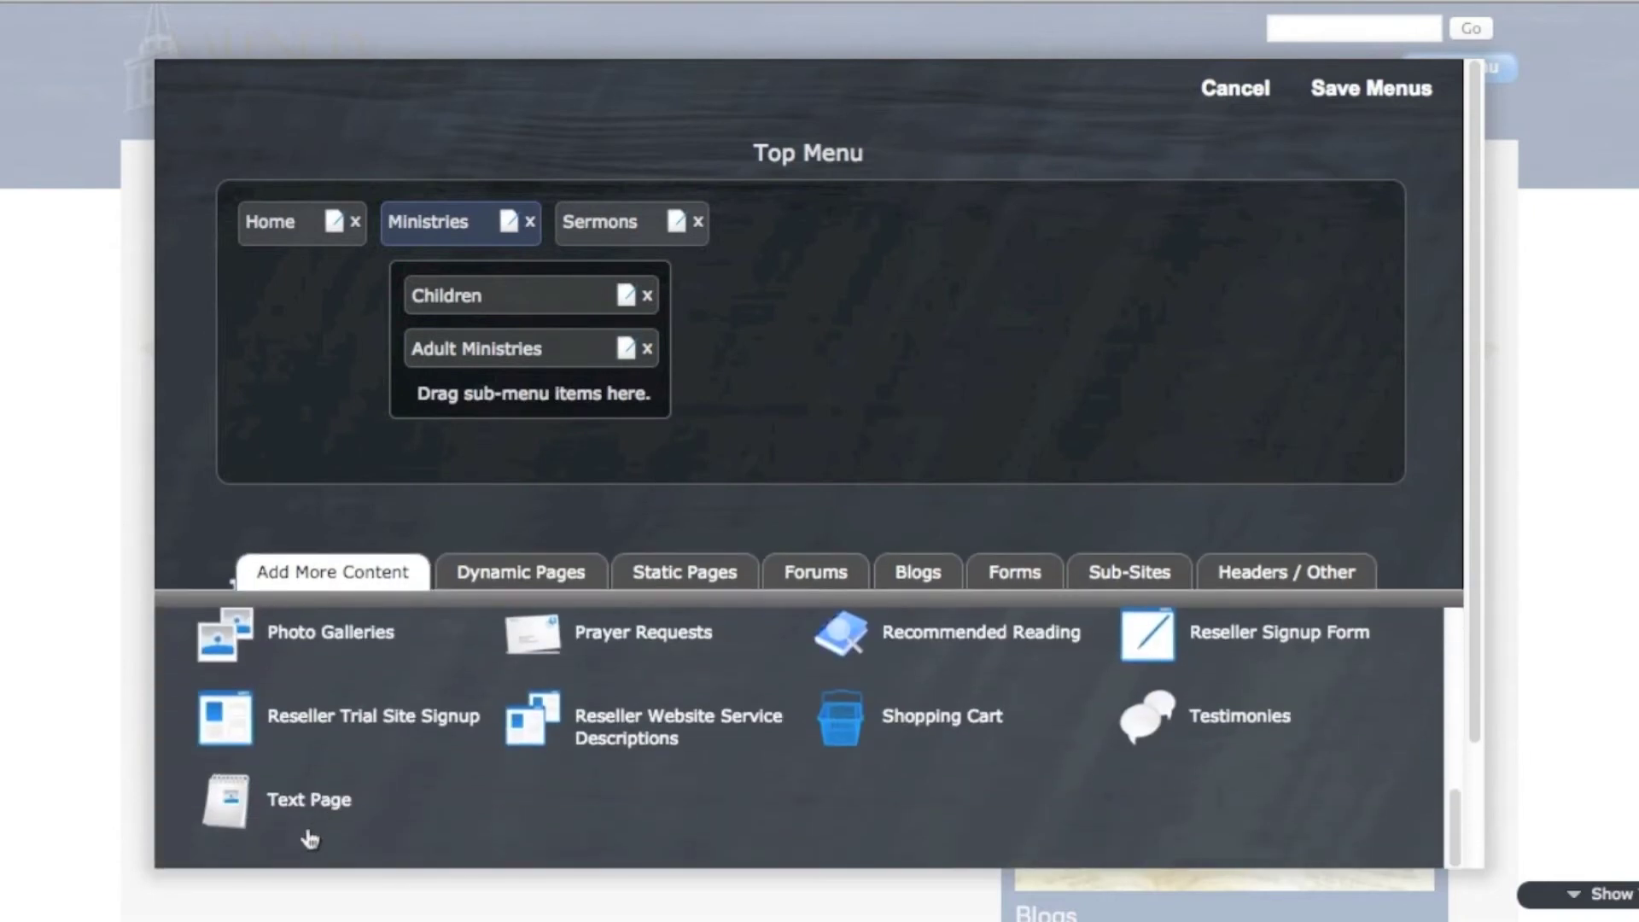
left_click_drag(243, 795, 458, 405)
key("super+a")
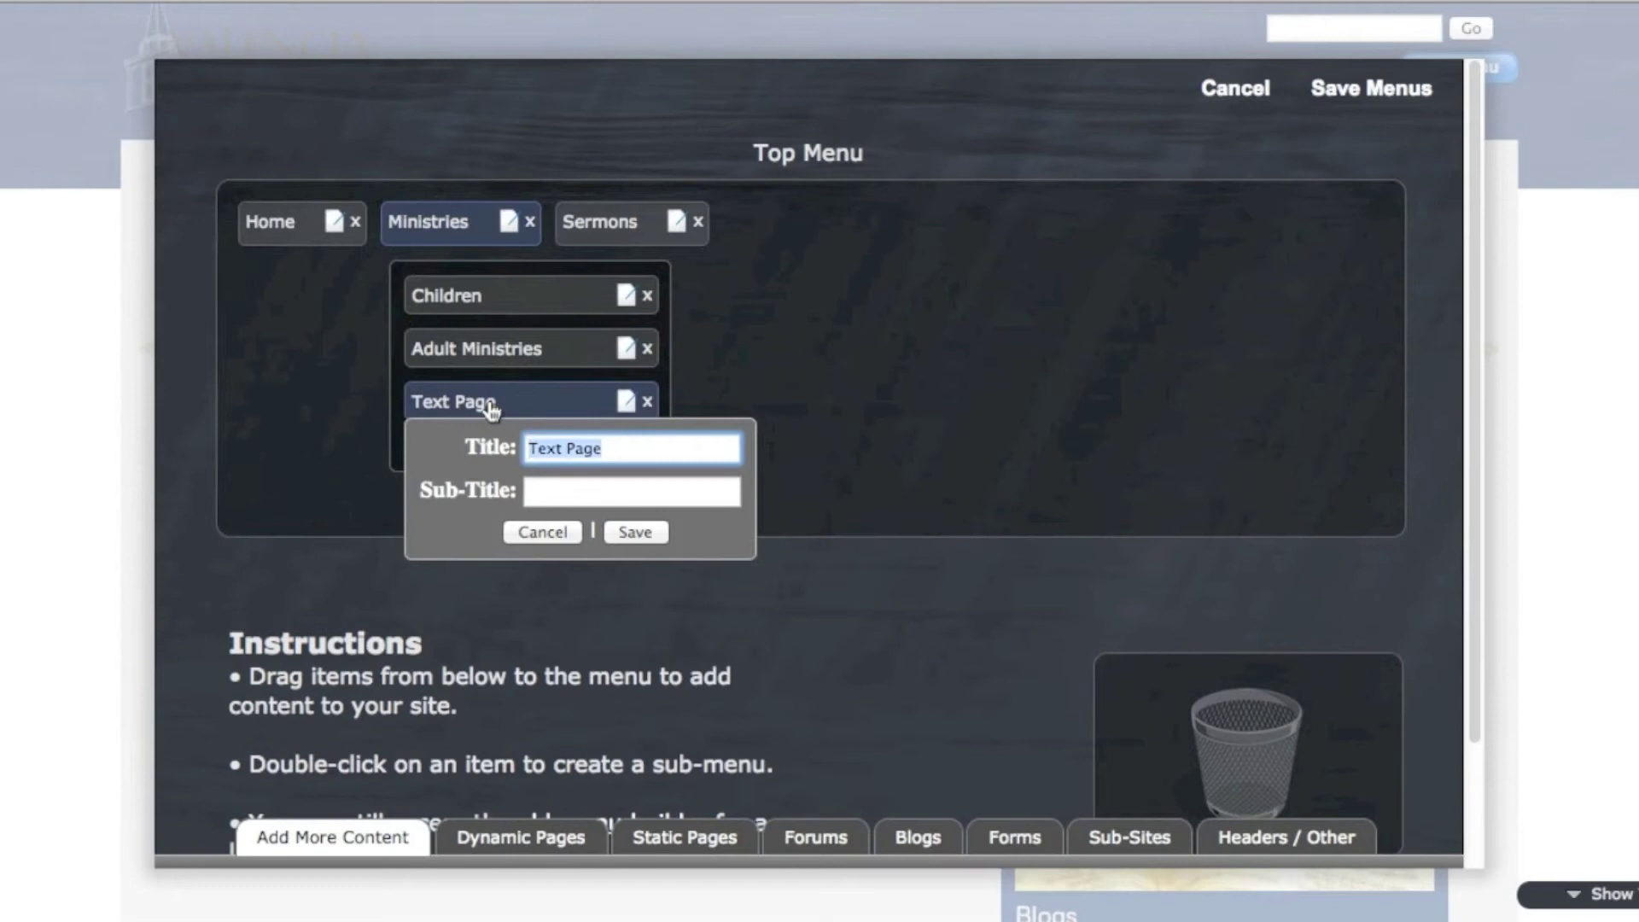
type("Outreach")
left_click(635, 533)
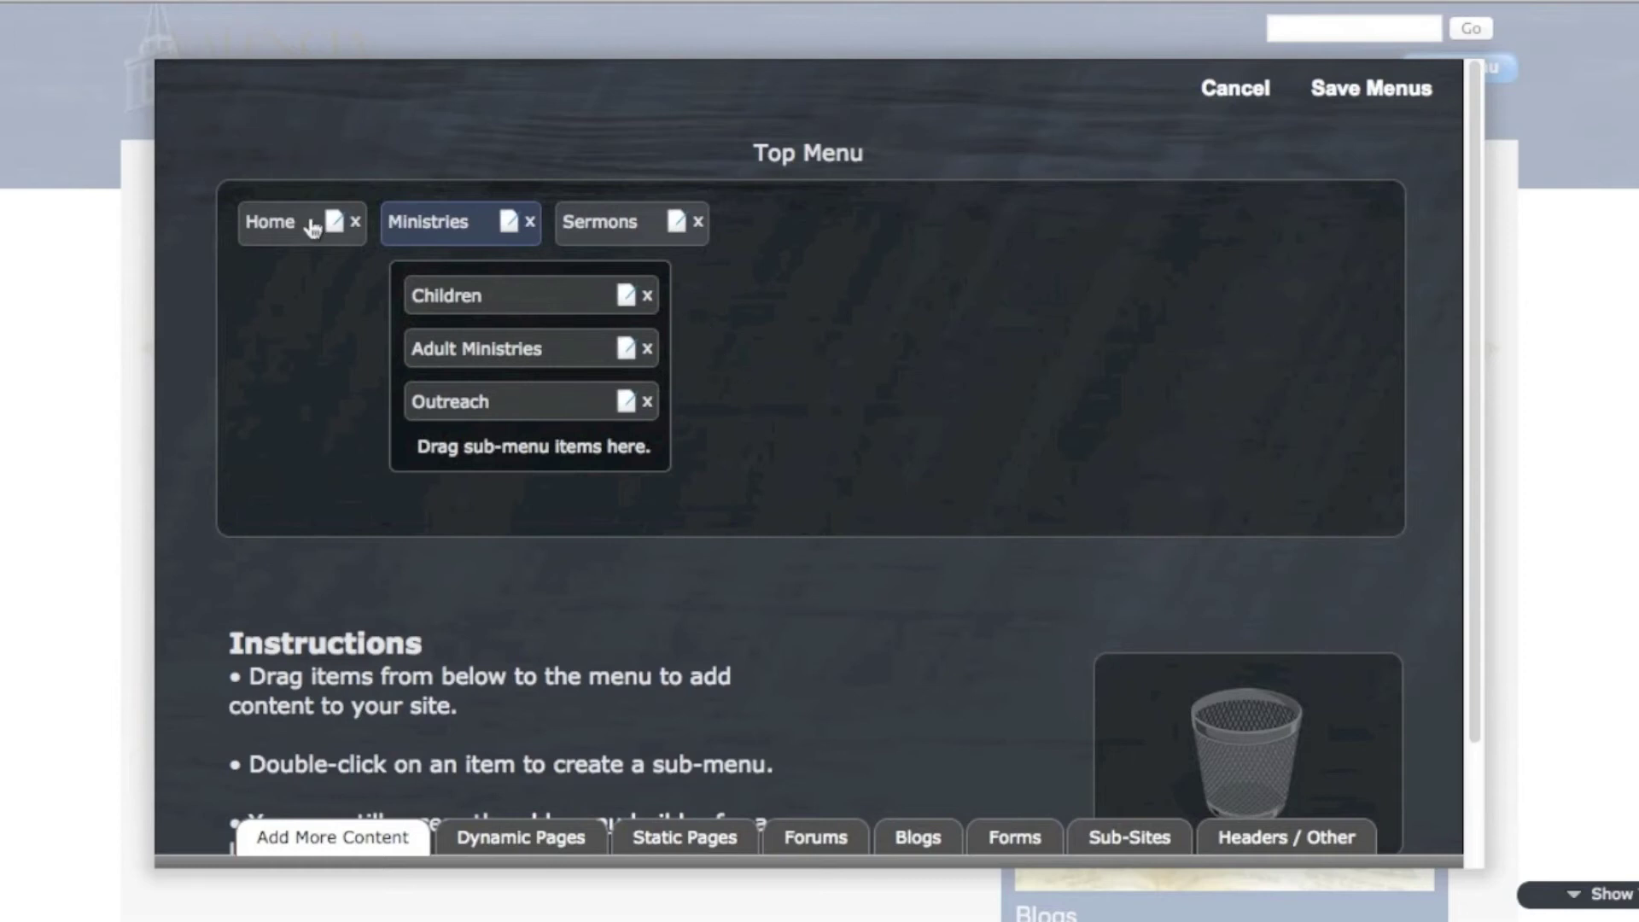
Remove the Sermons item from the Top Menu, leaving Home and Ministries.
left_click(674, 224)
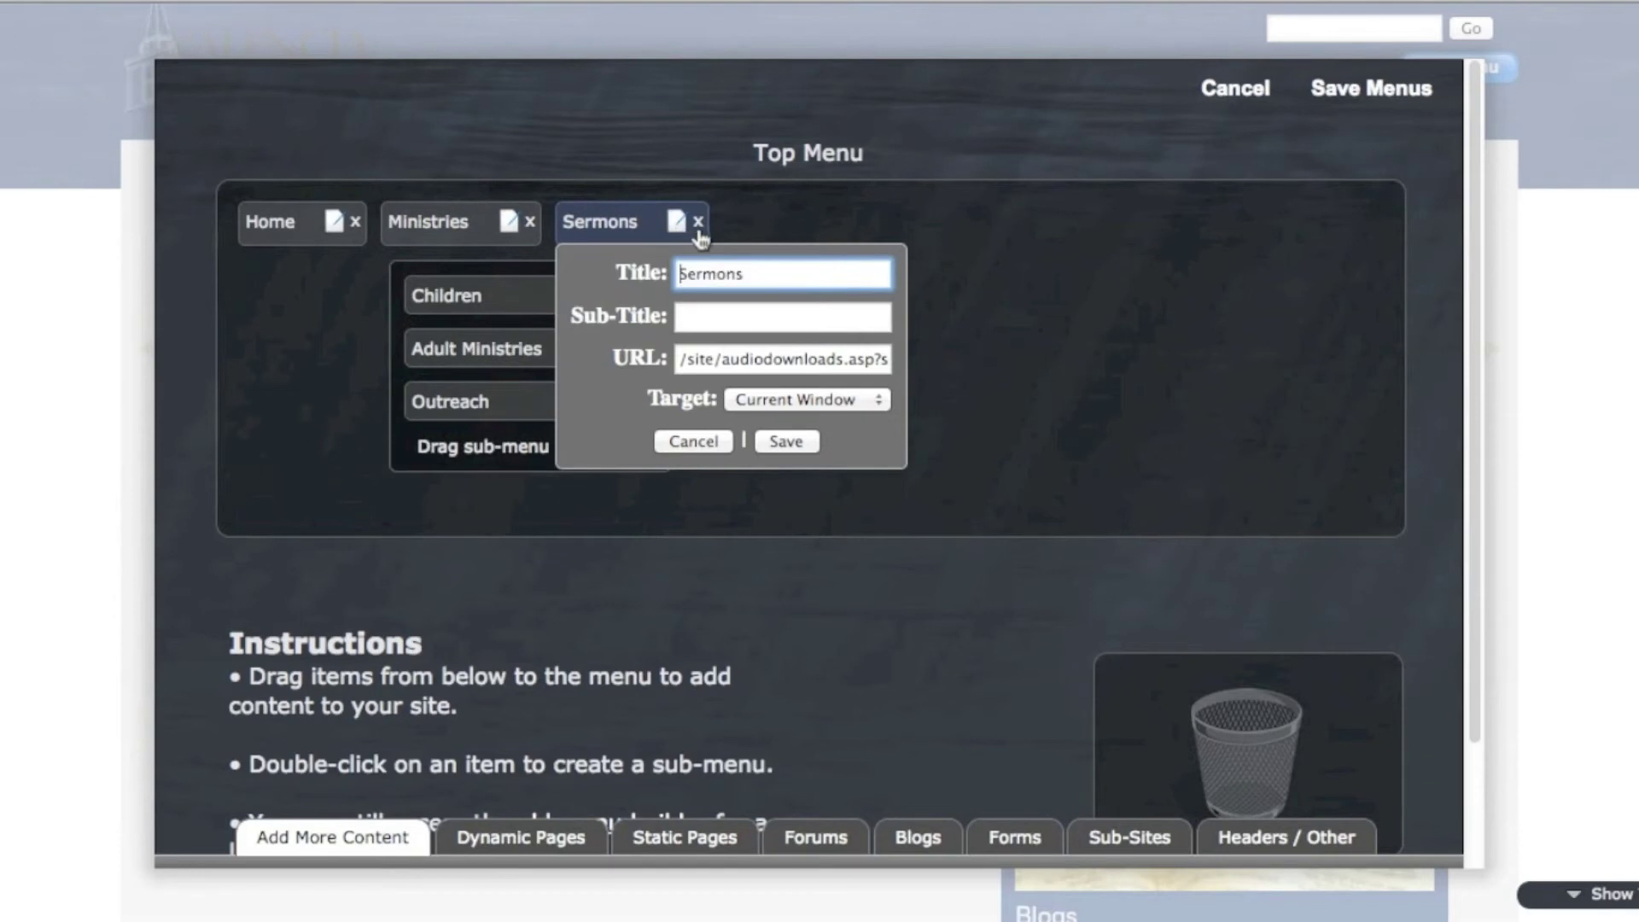
left_click(697, 224)
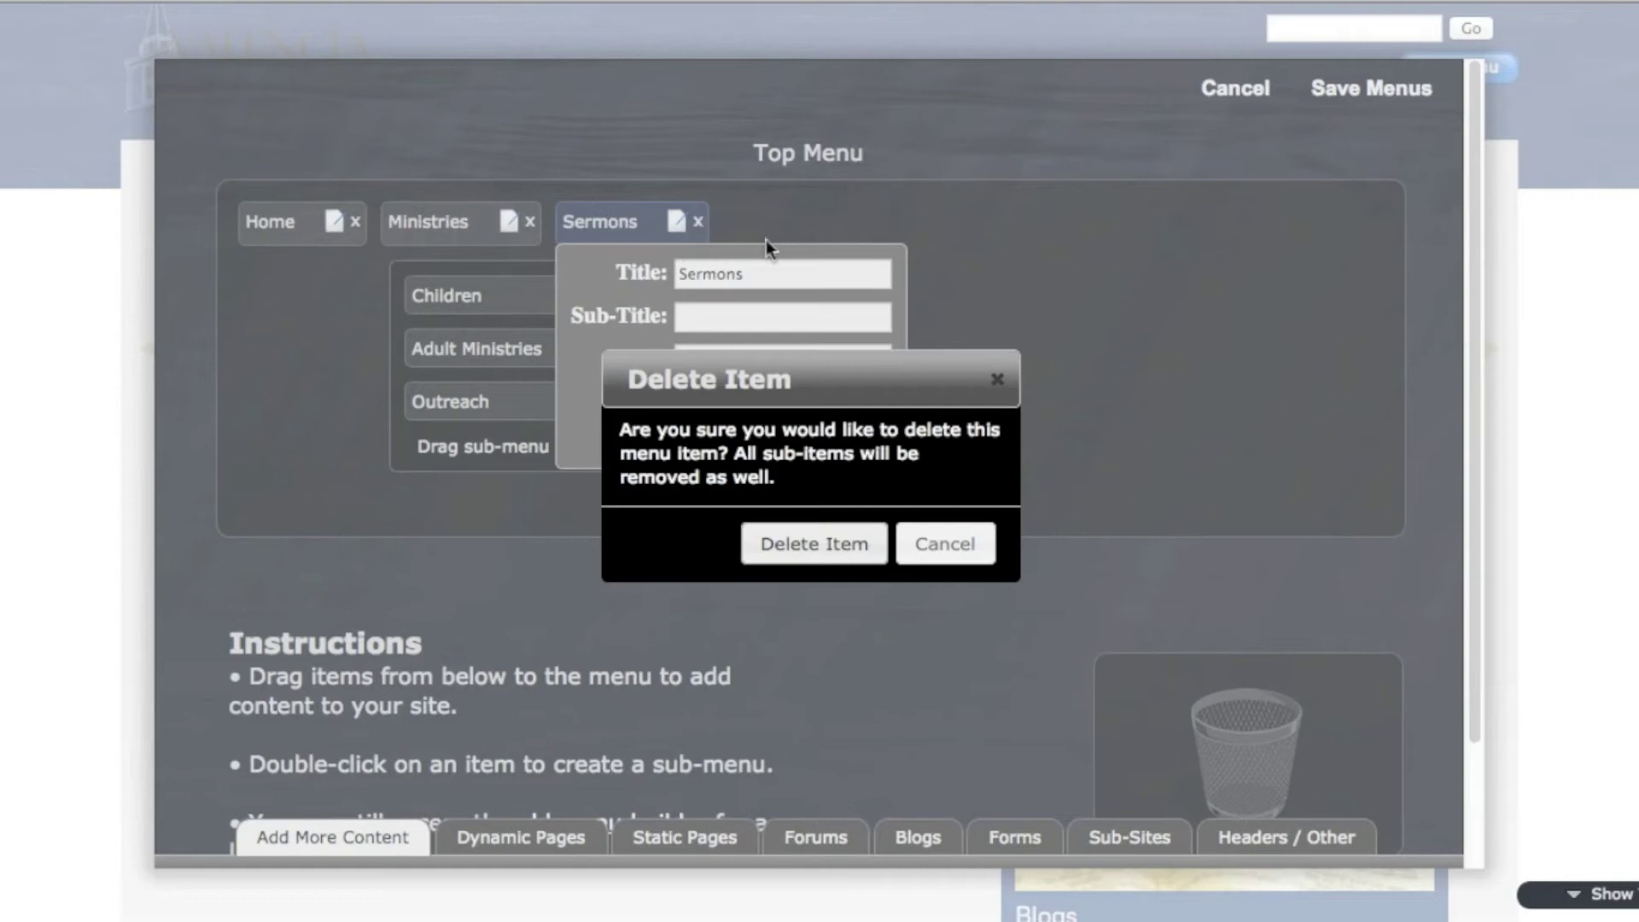
left_click(912, 549)
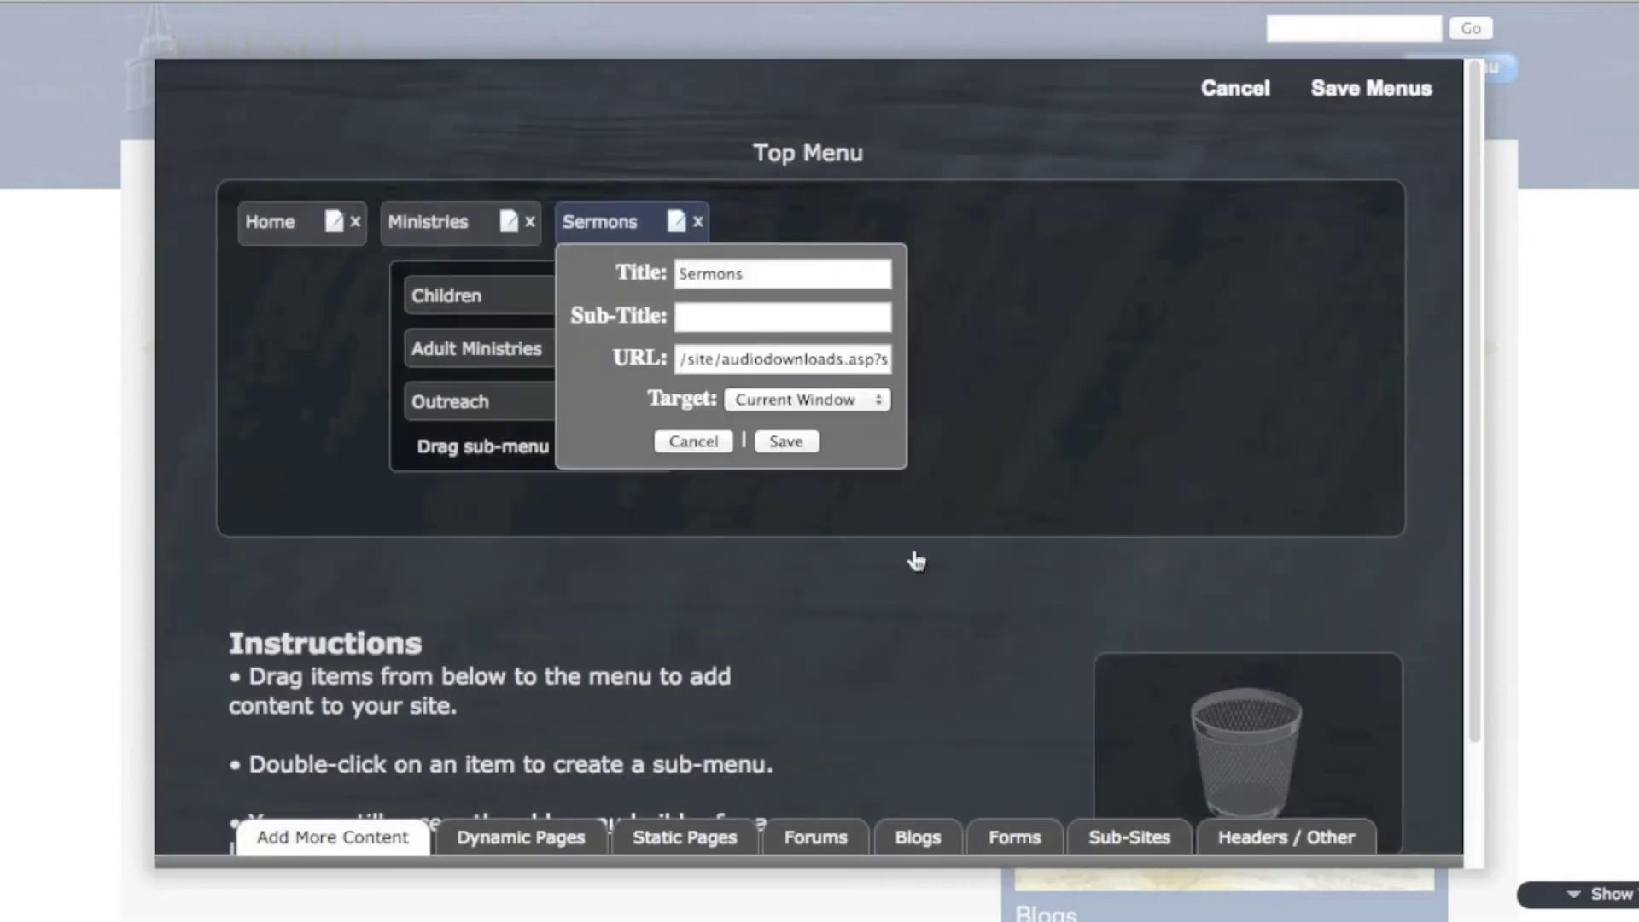
left_click_drag(598, 229, 1224, 727)
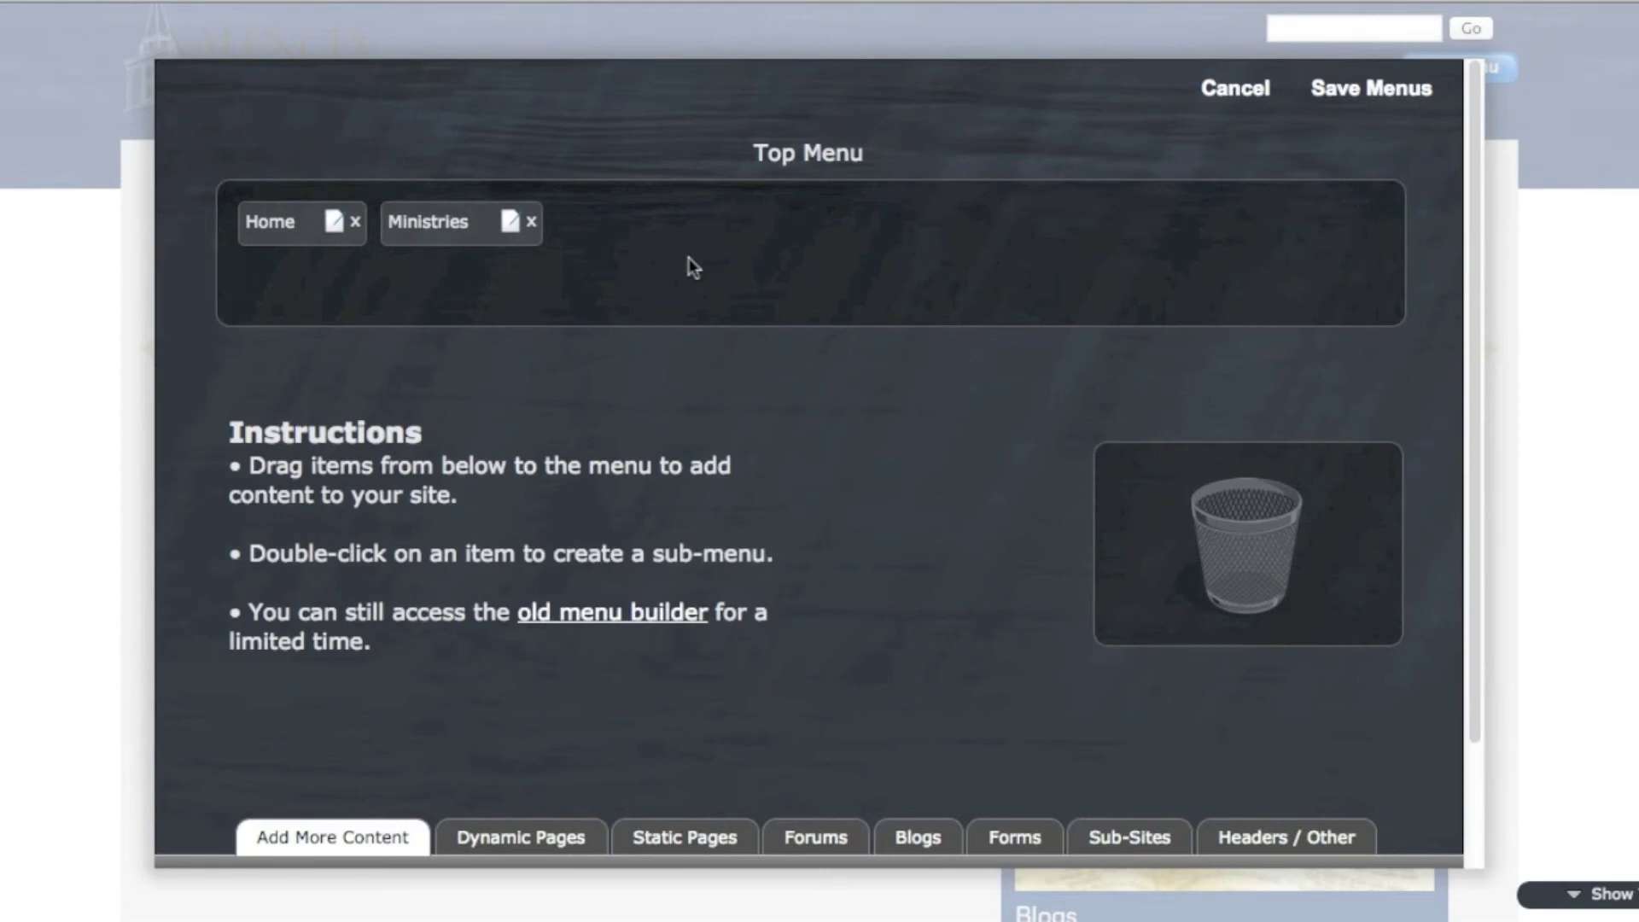
mouse_move(1263, 834)
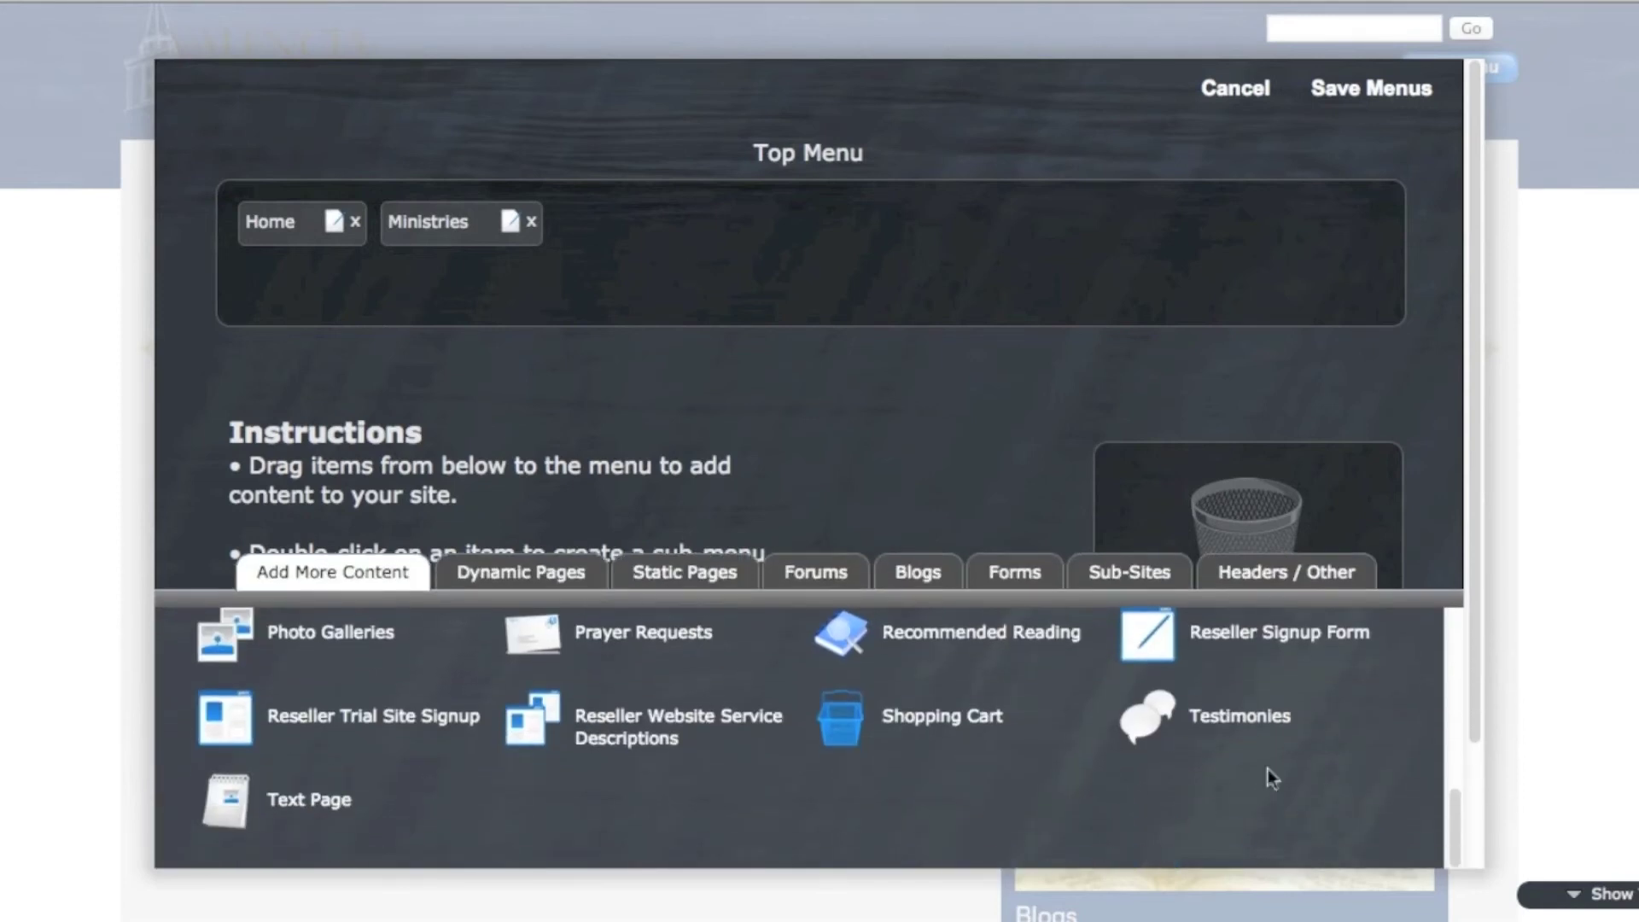
left_click(1279, 589)
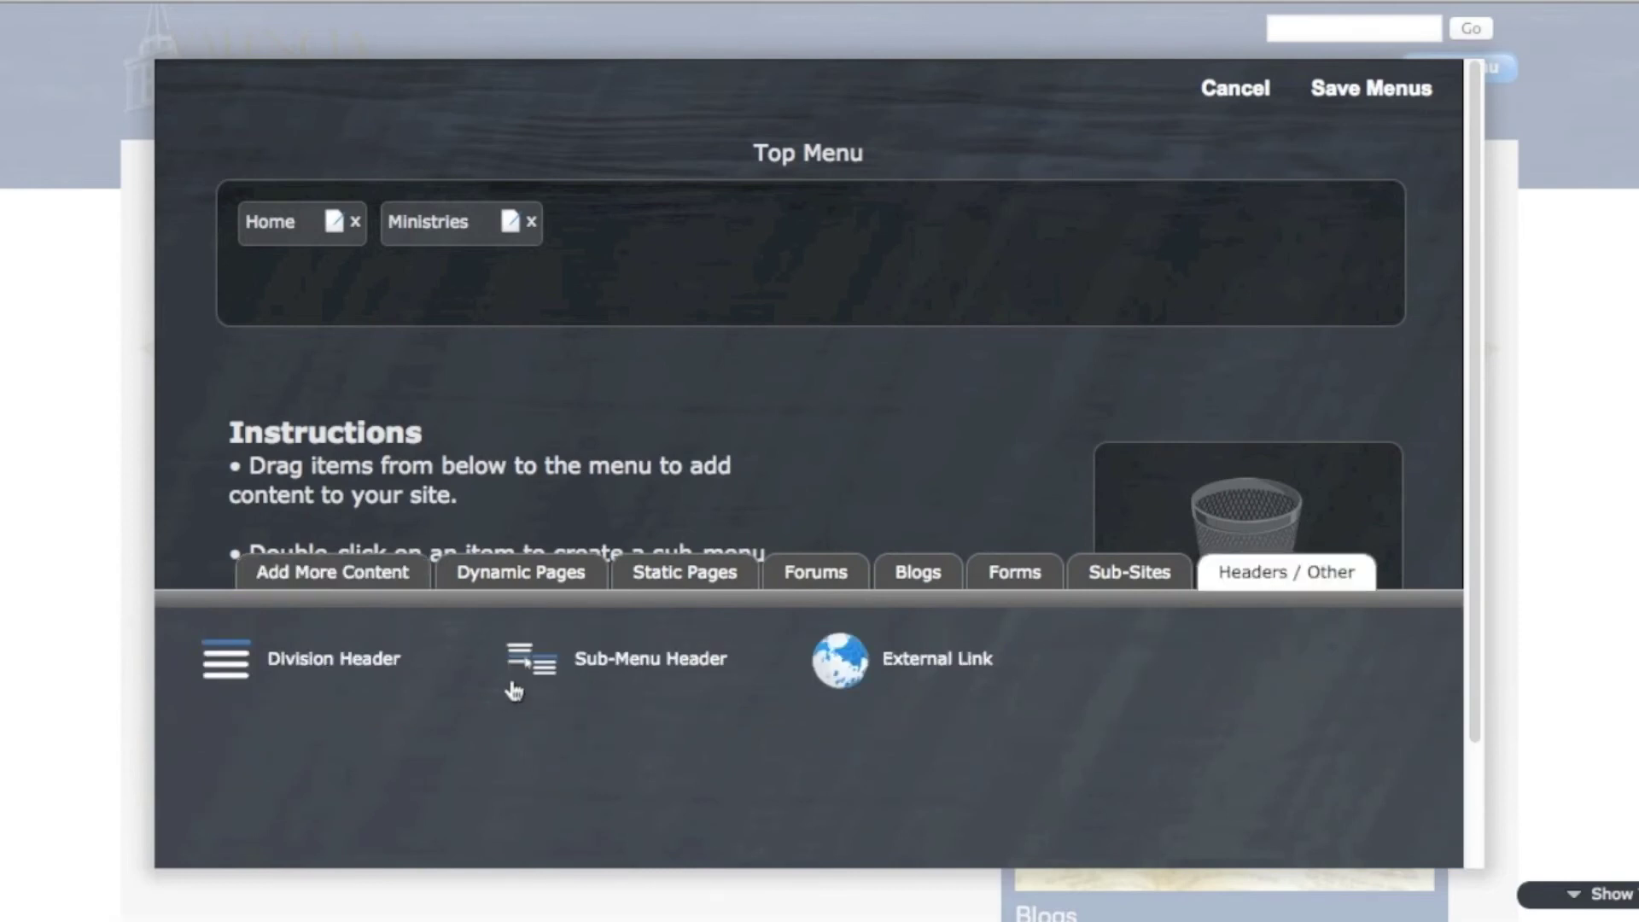
left_click_drag(853, 672, 670, 258)
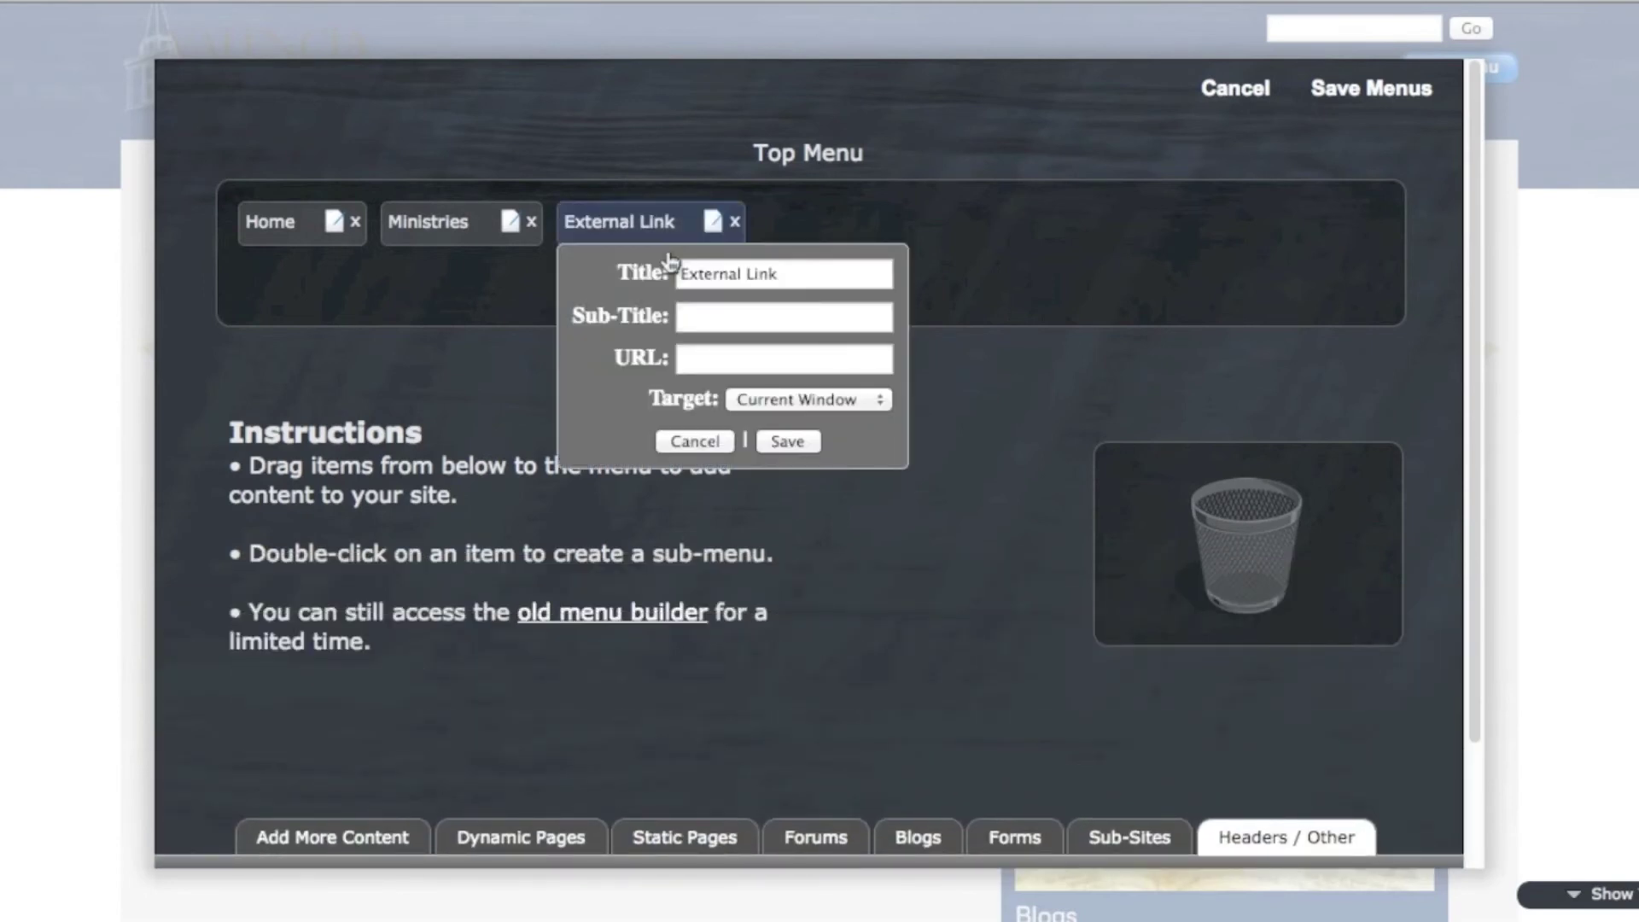
left_click_drag(781, 273, 672, 273)
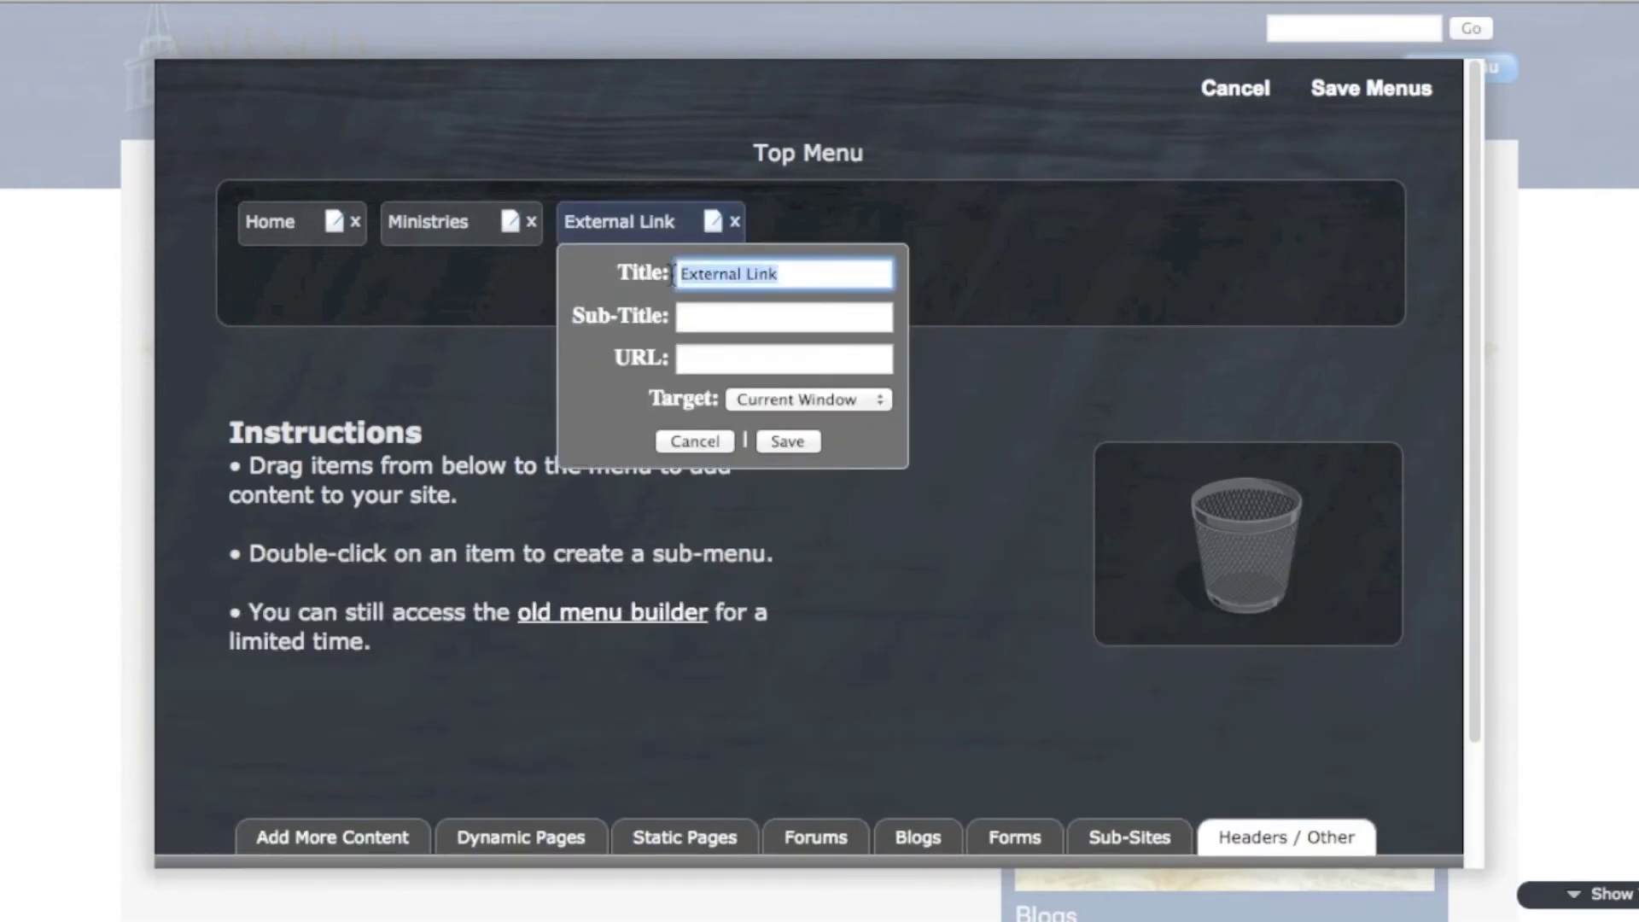
type("Google")
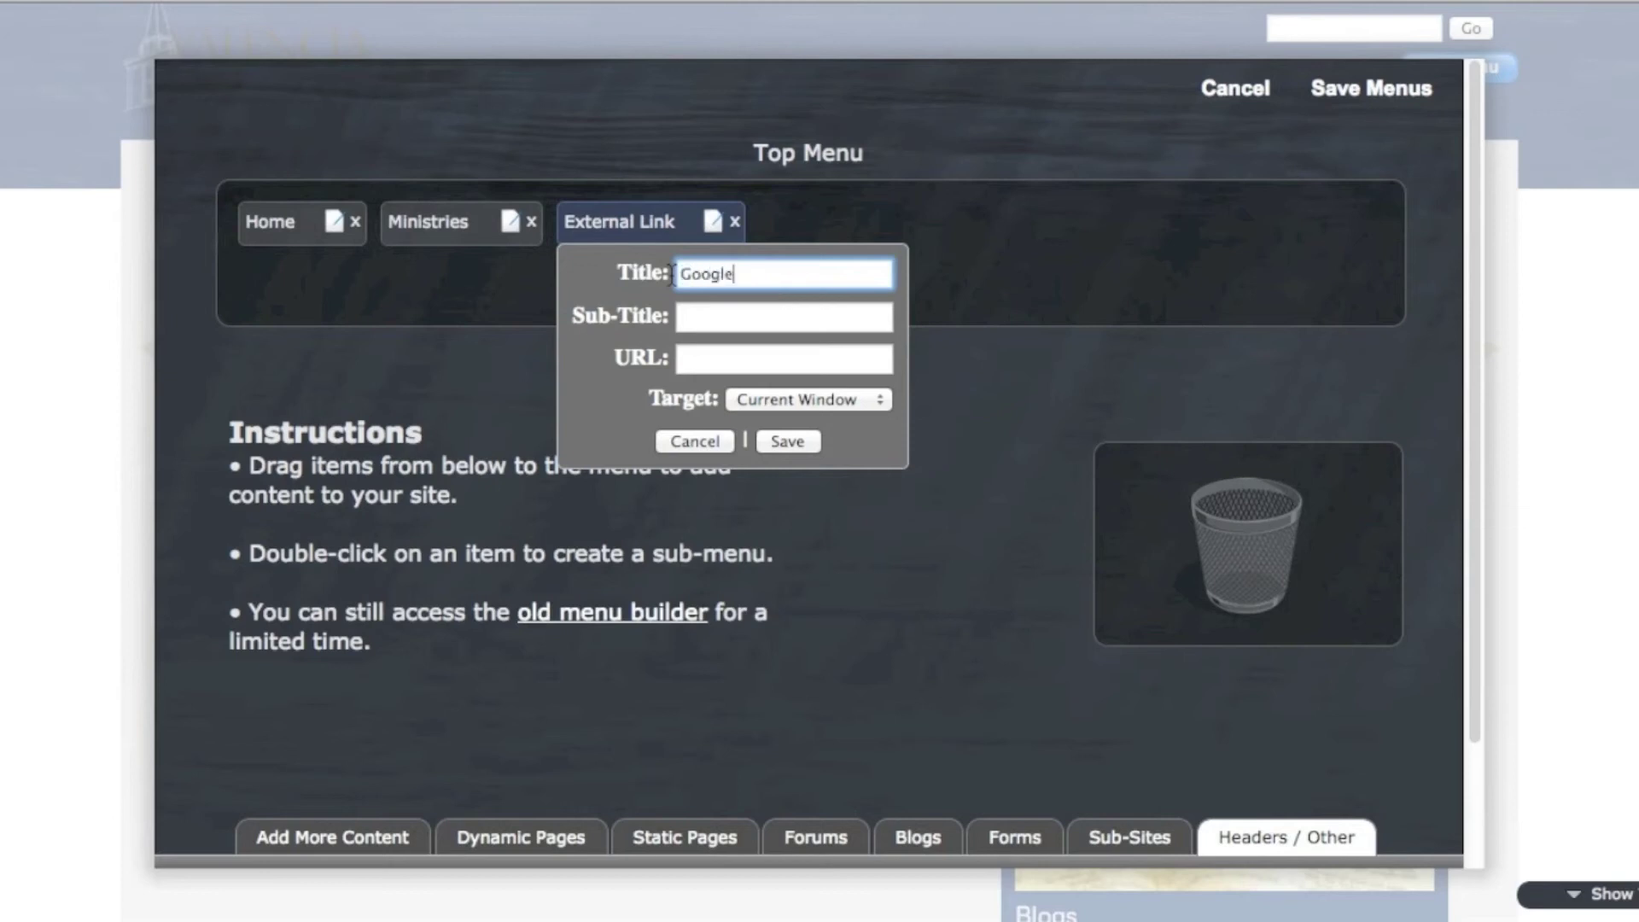
key("Tab")
key("Tab")
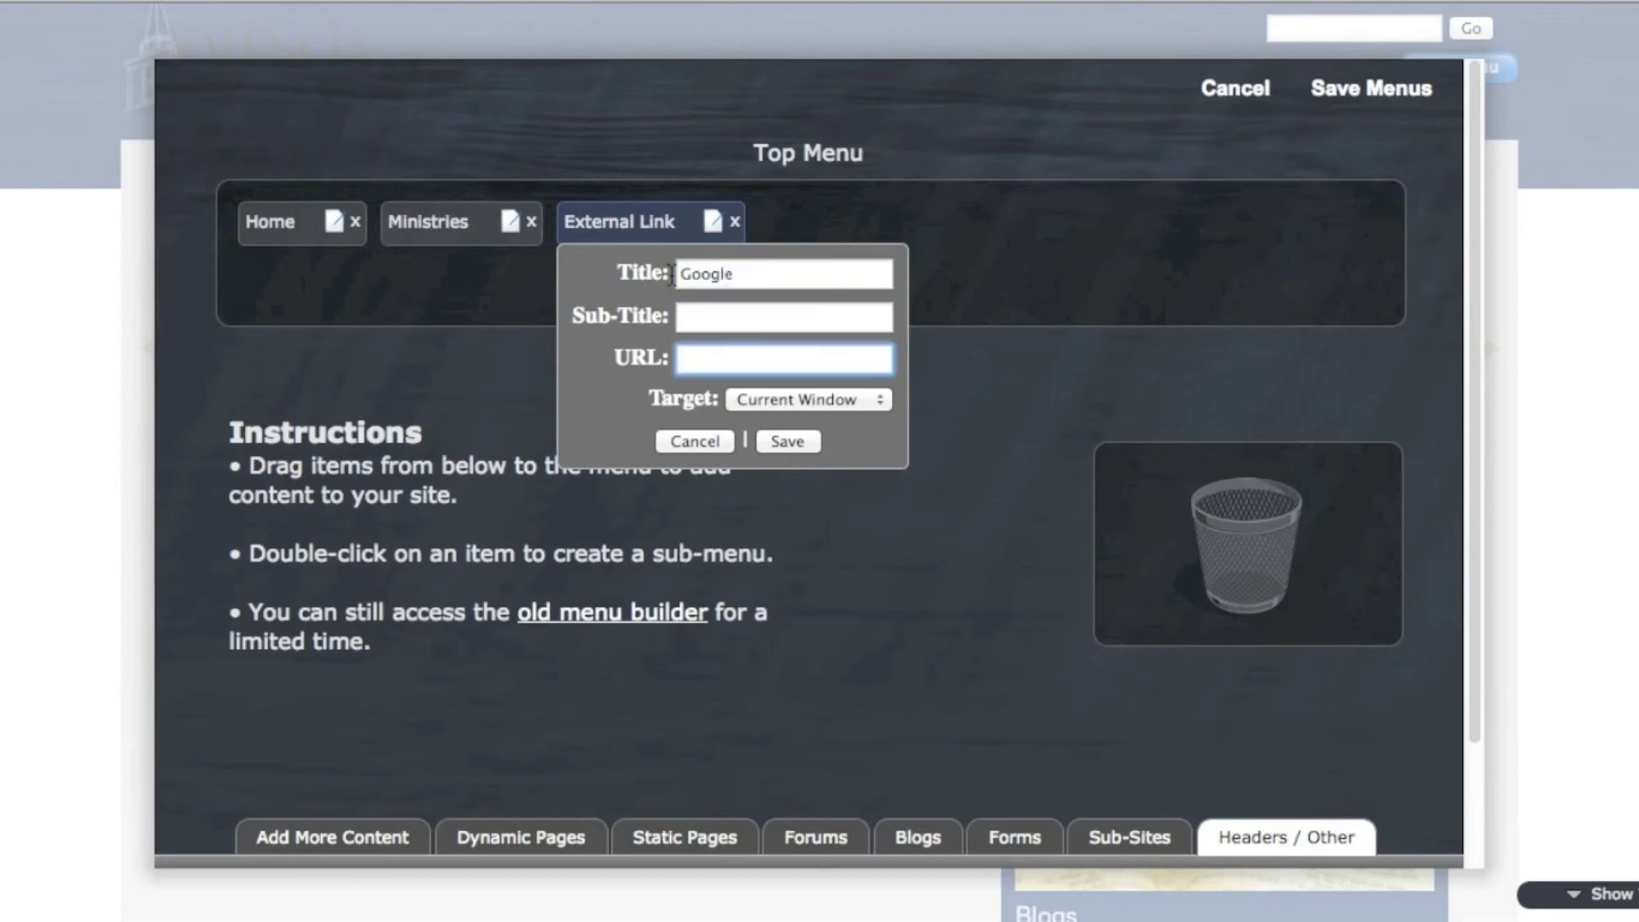
type("http://google.com")
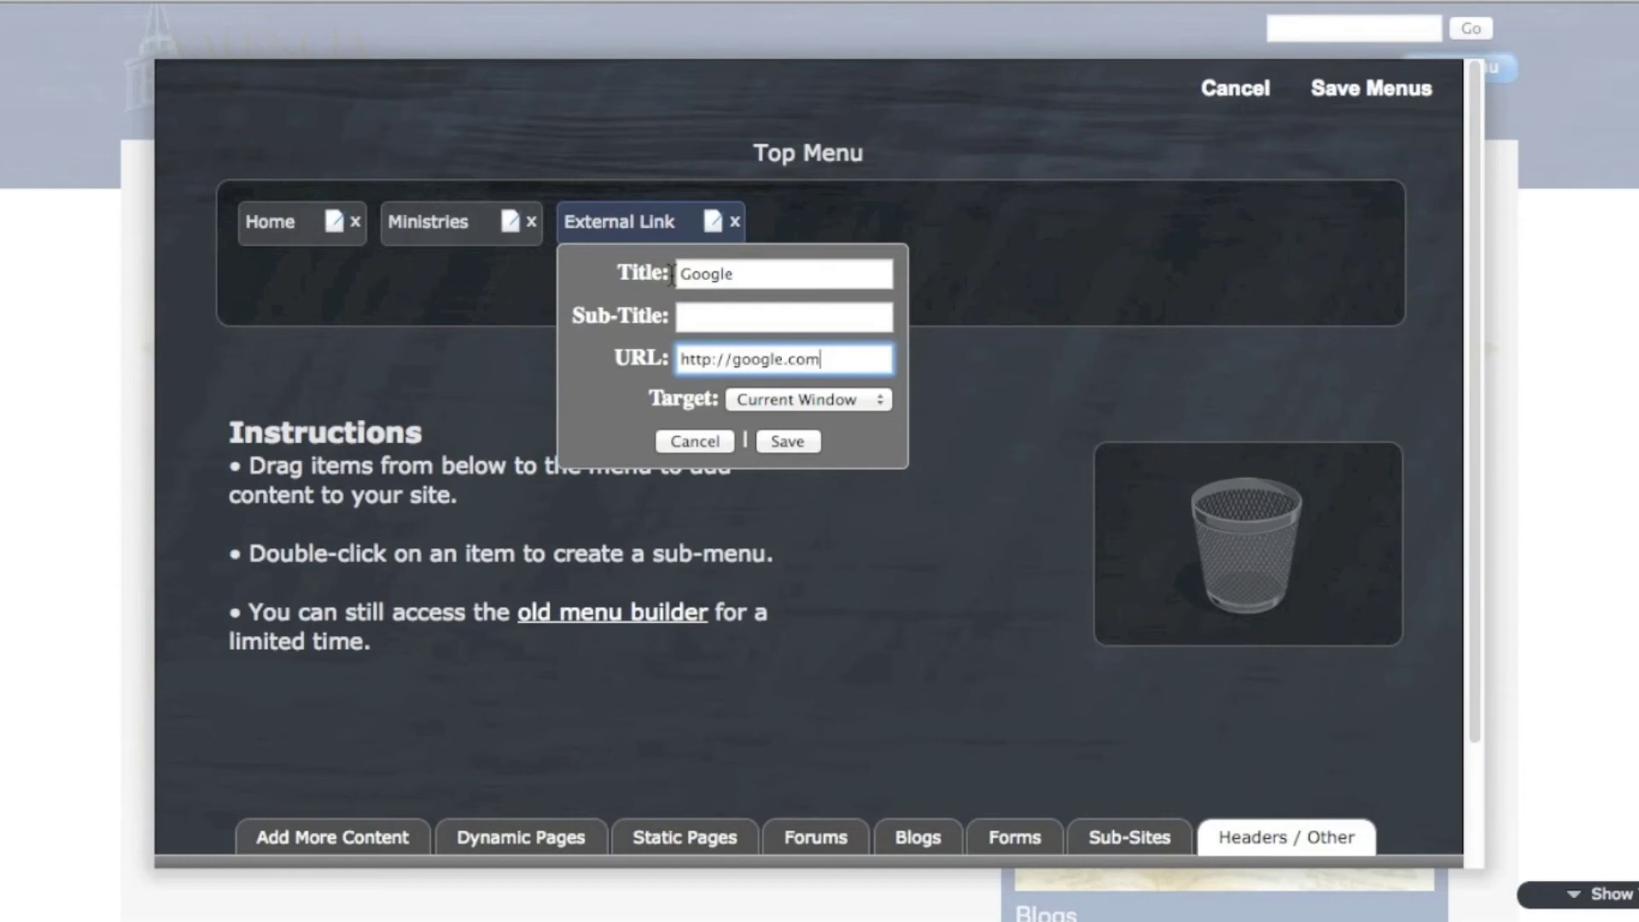
left_click(786, 443)
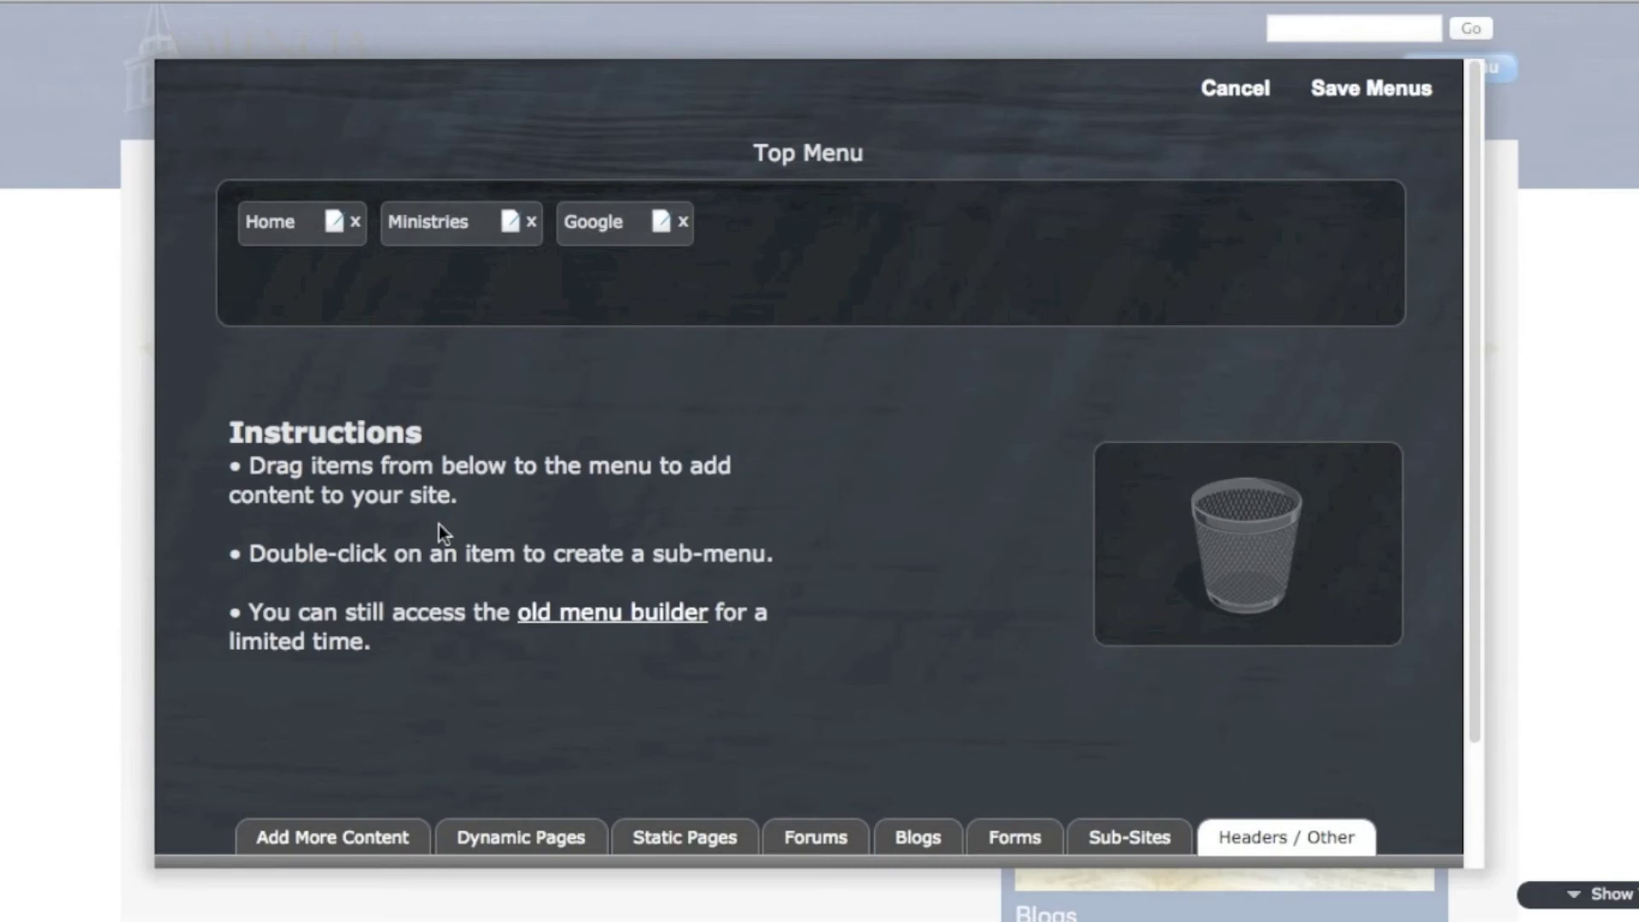
mouse_move(359, 833)
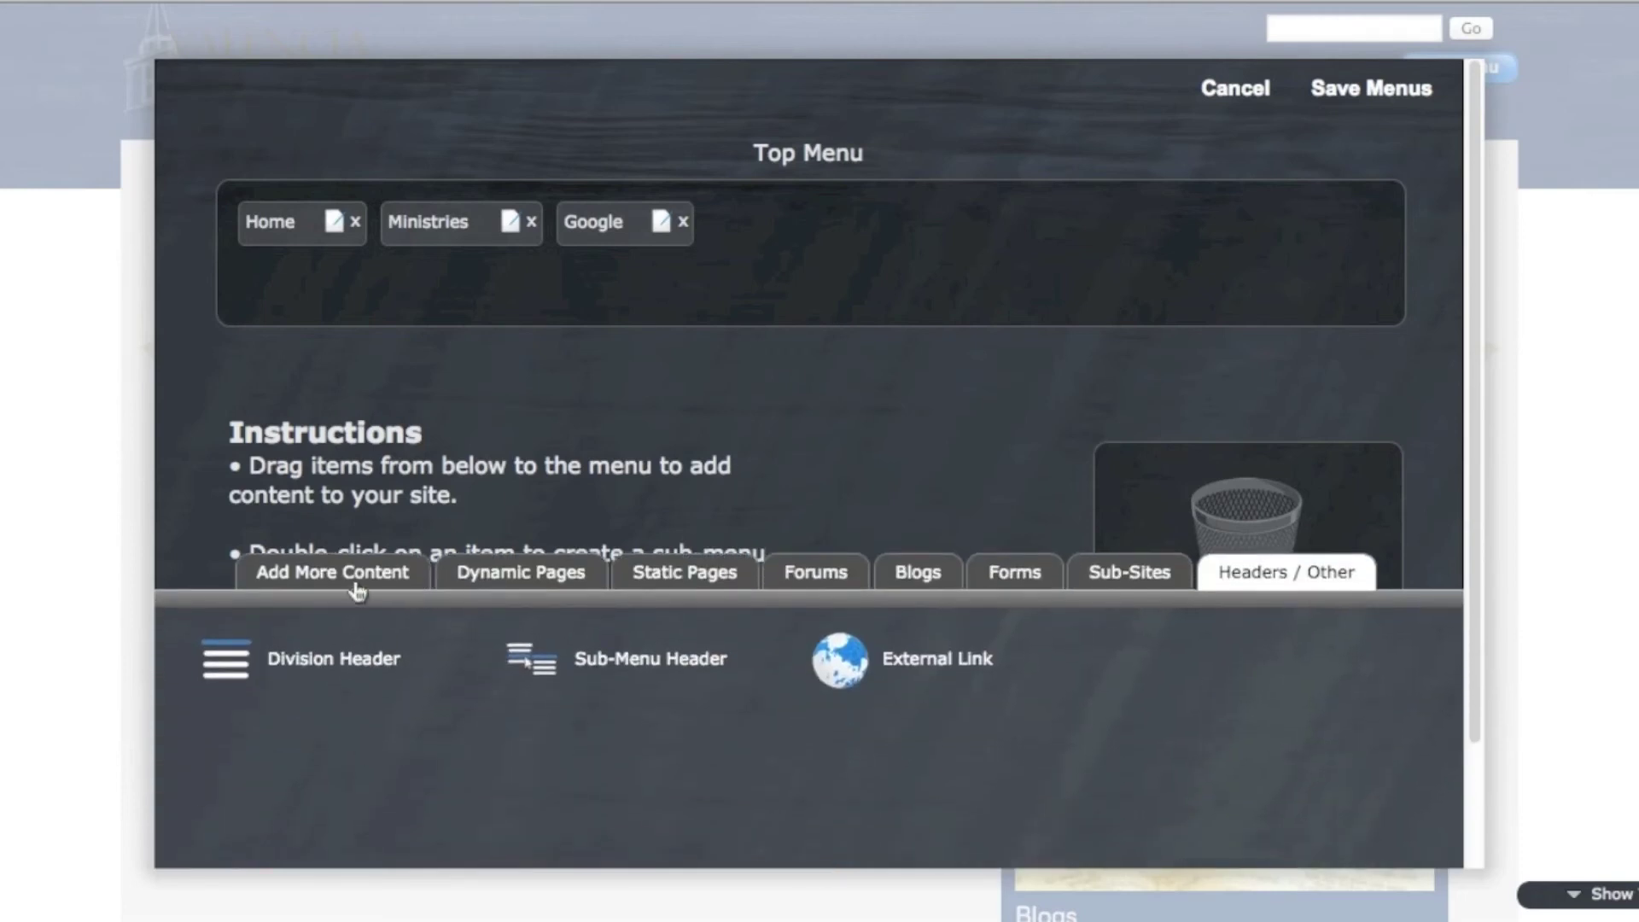
left_click(357, 588)
scroll(376, 726, "up", 5)
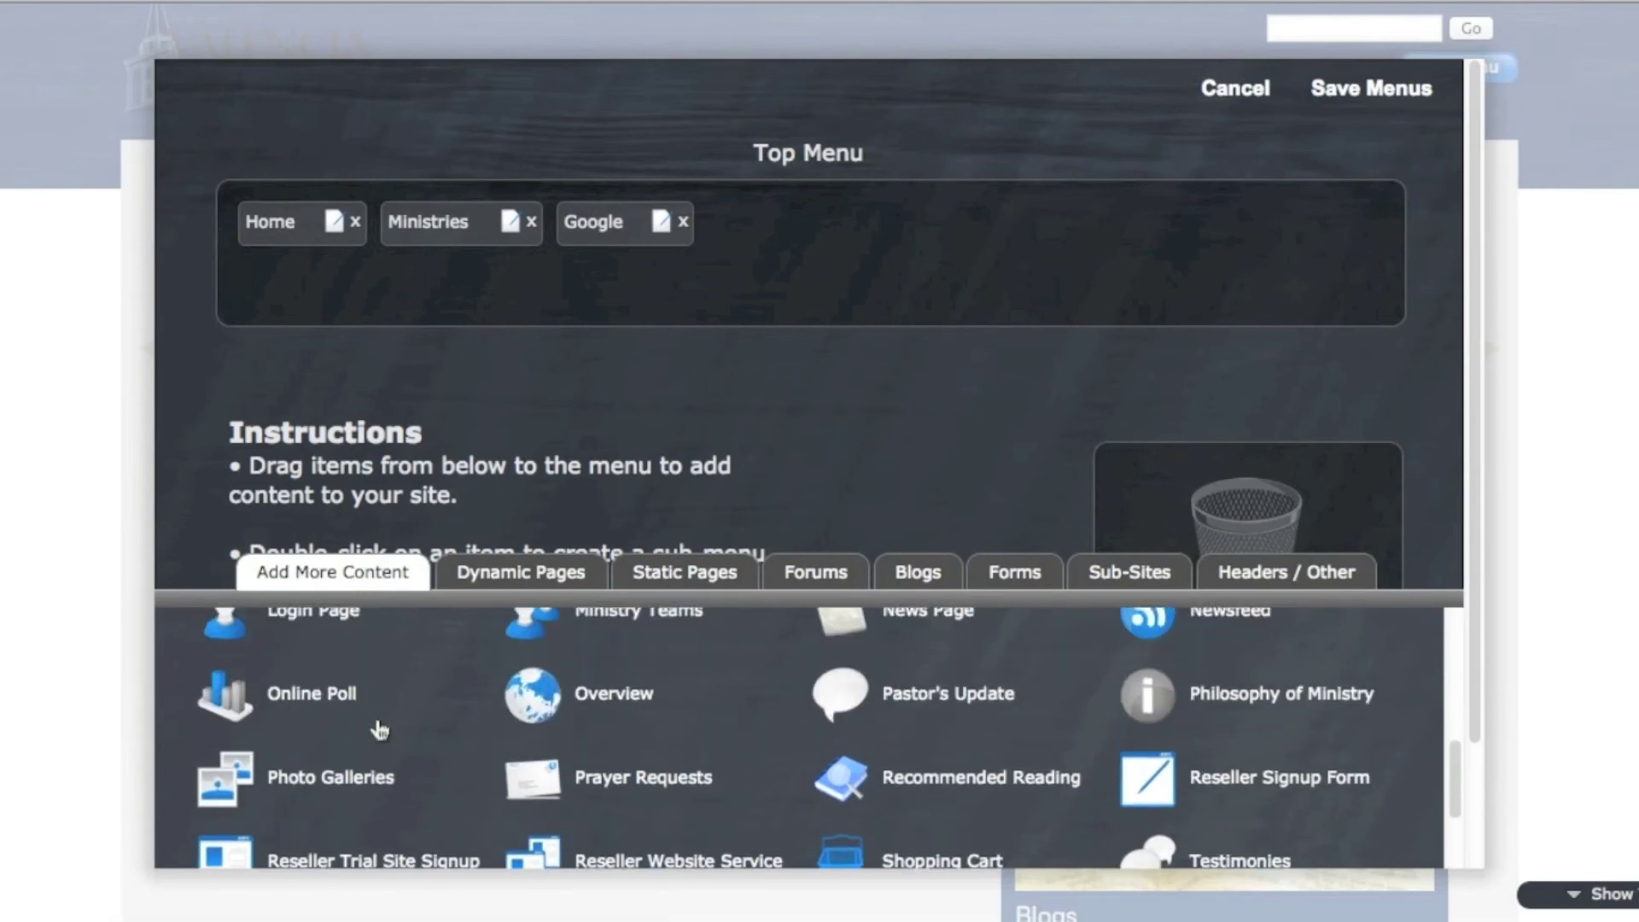
scroll(380, 728, "up", 3)
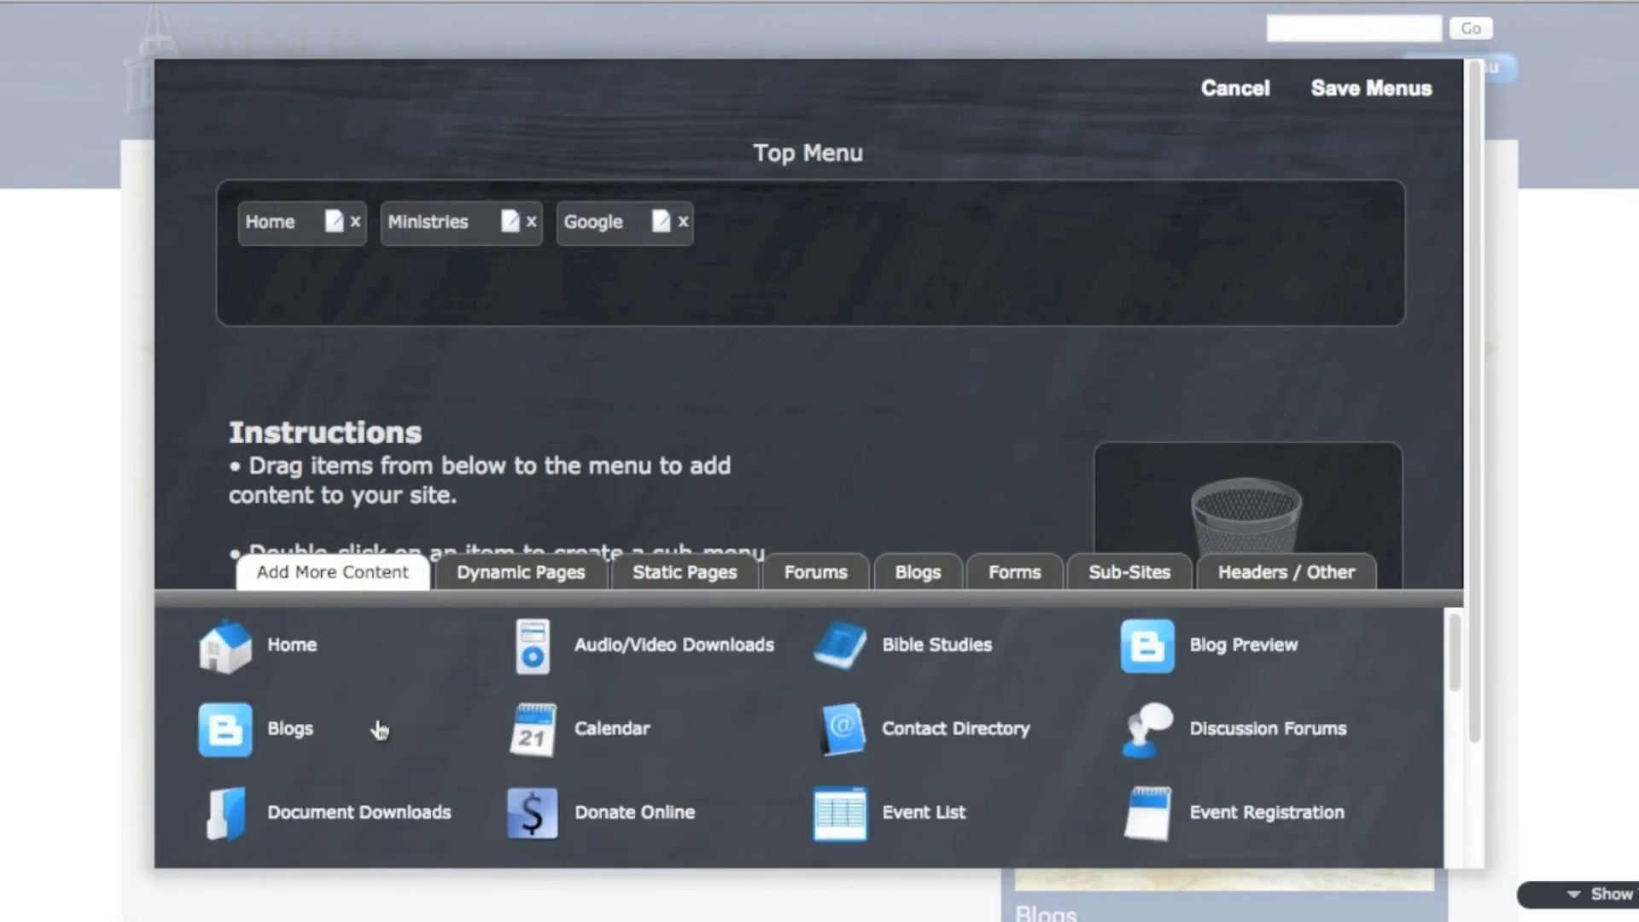
left_click(525, 588)
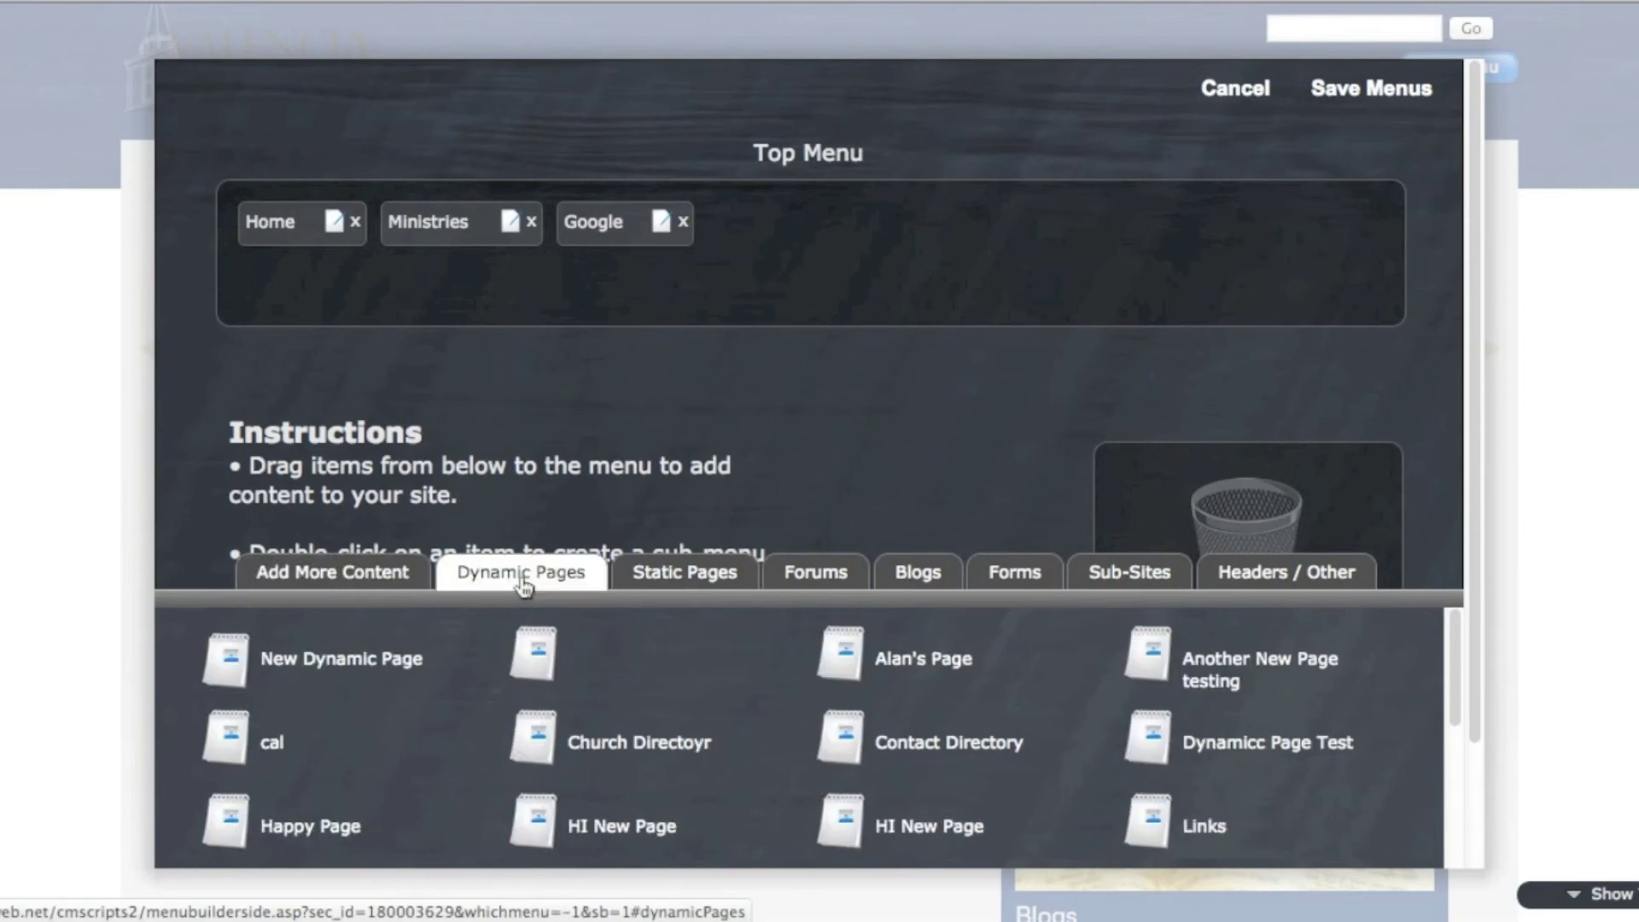
left_click(681, 588)
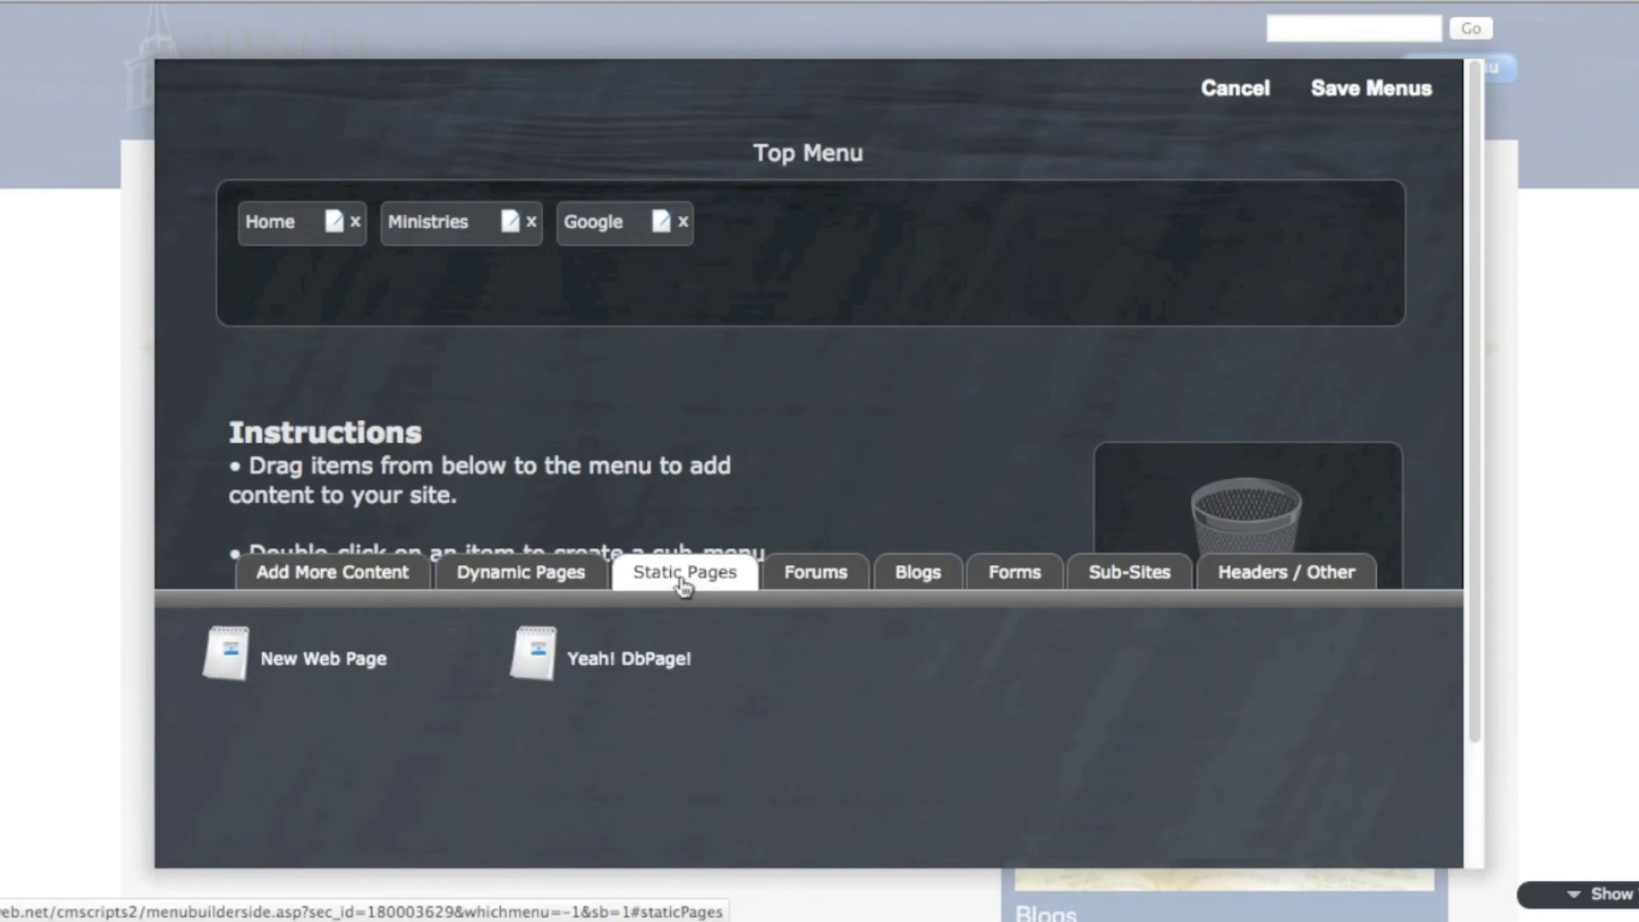
left_click(801, 589)
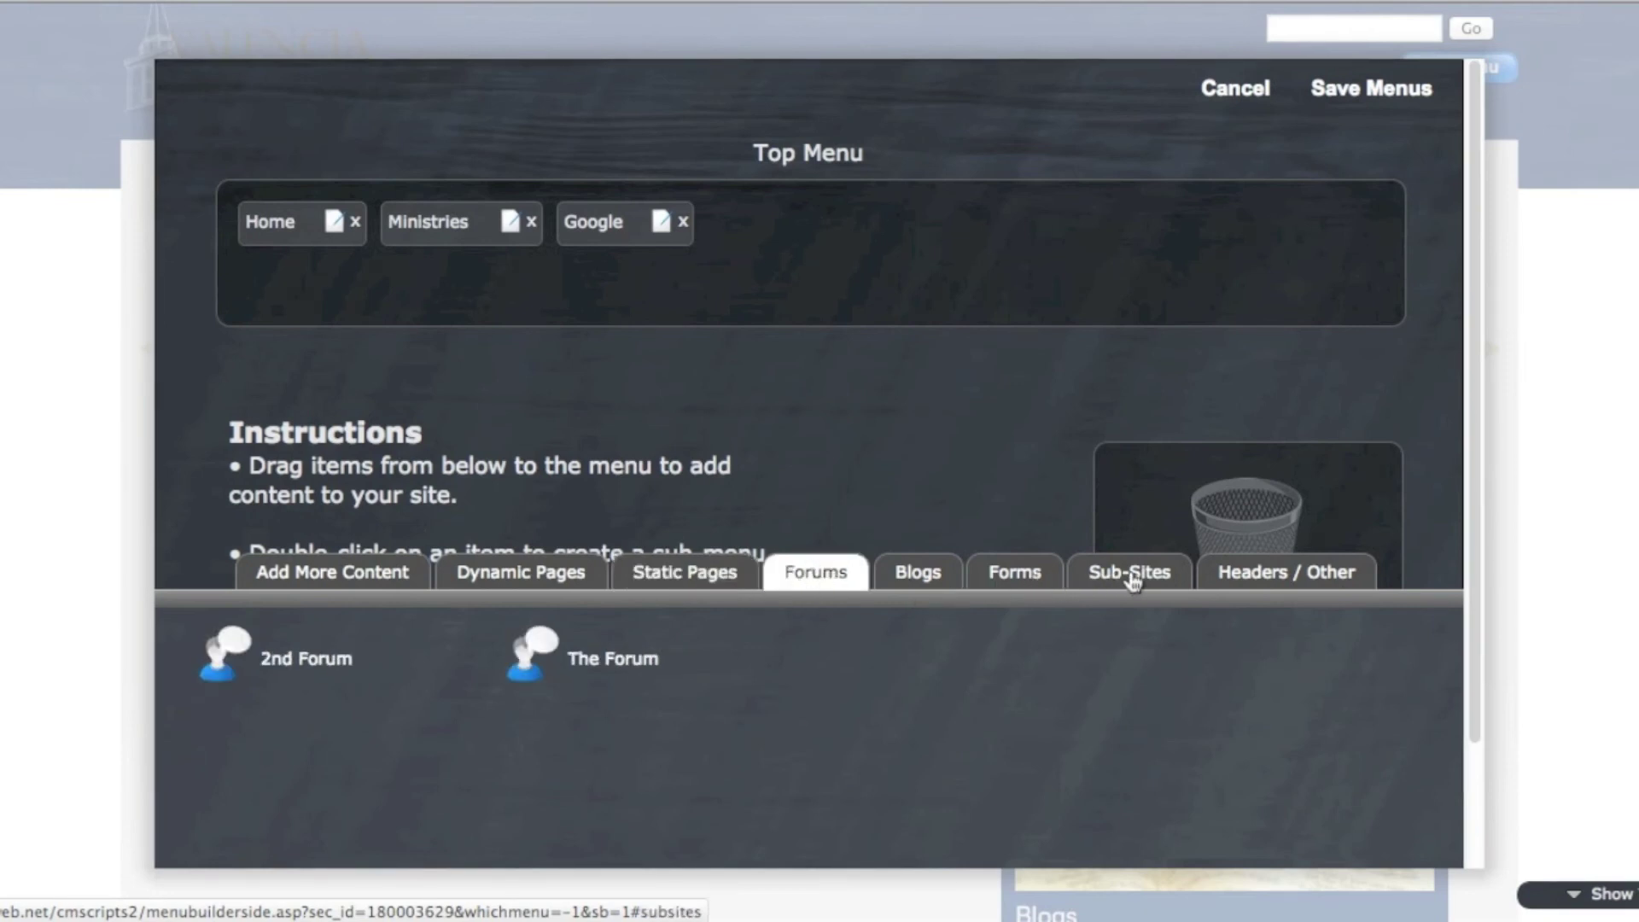
left_click(1260, 584)
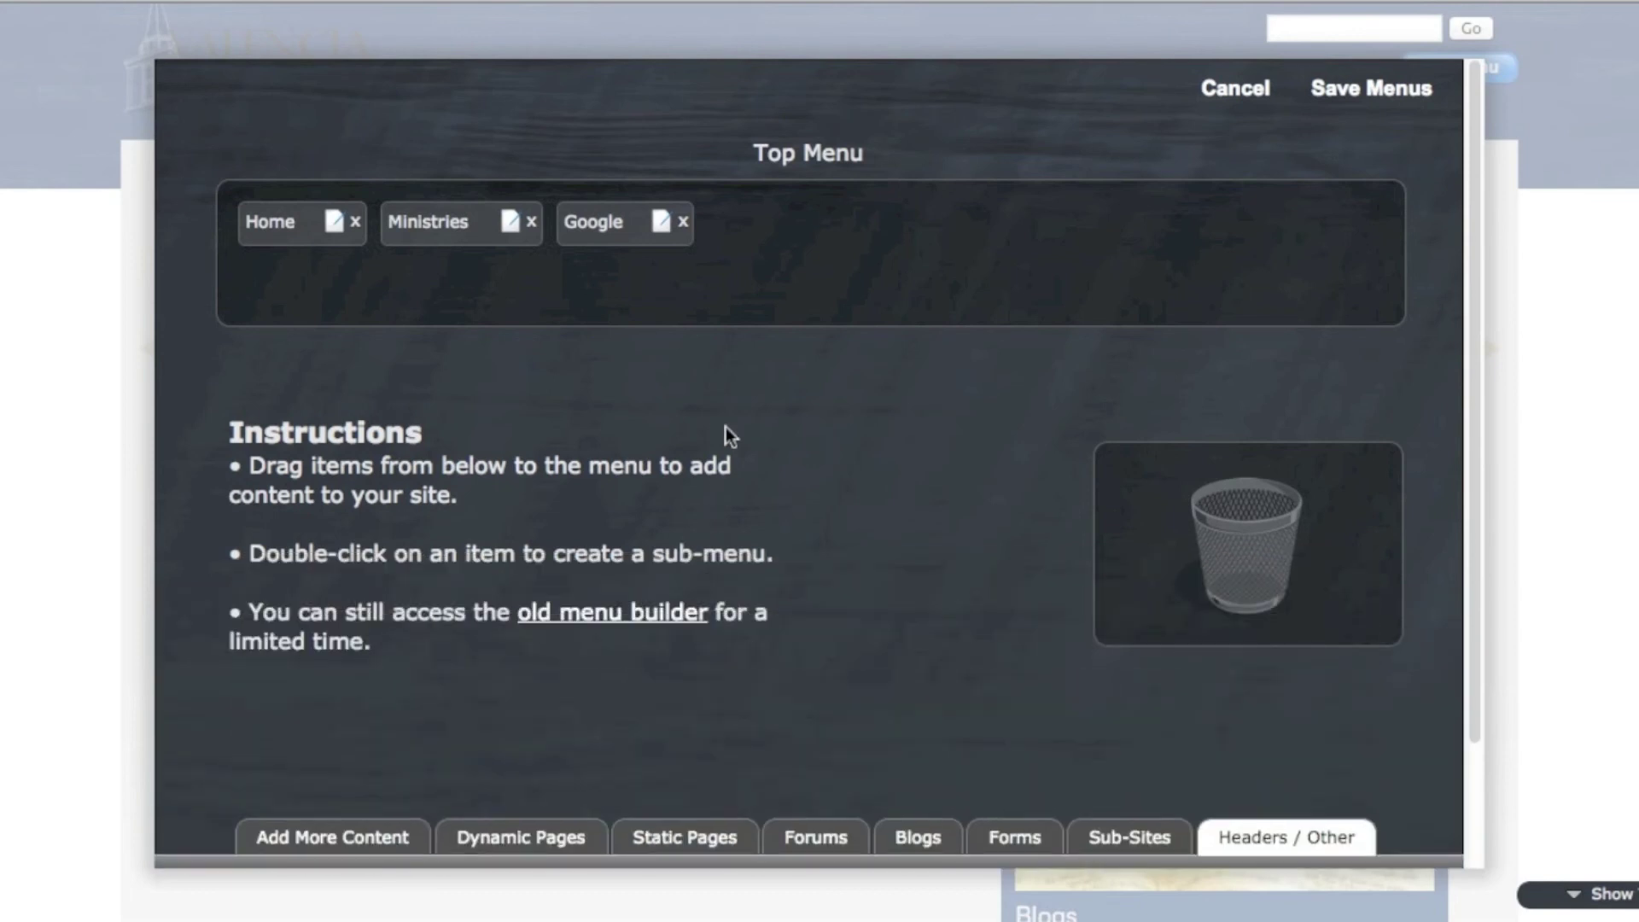
Save the menu changes and go to the Children page under Ministries.
left_click(1387, 102)
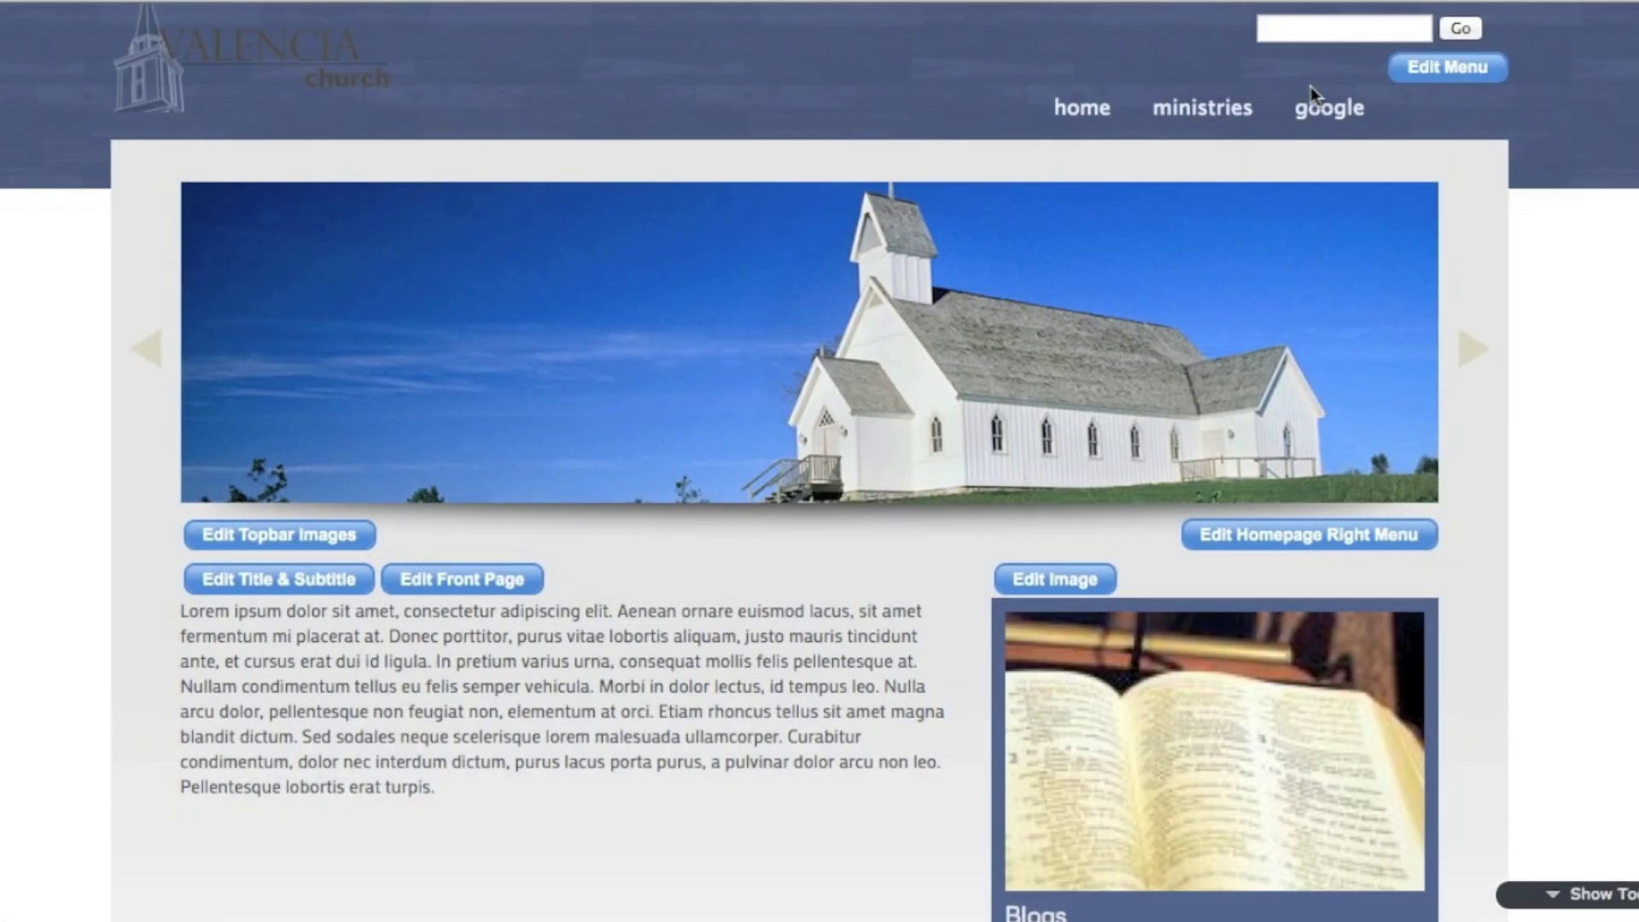
mouse_move(1198, 126)
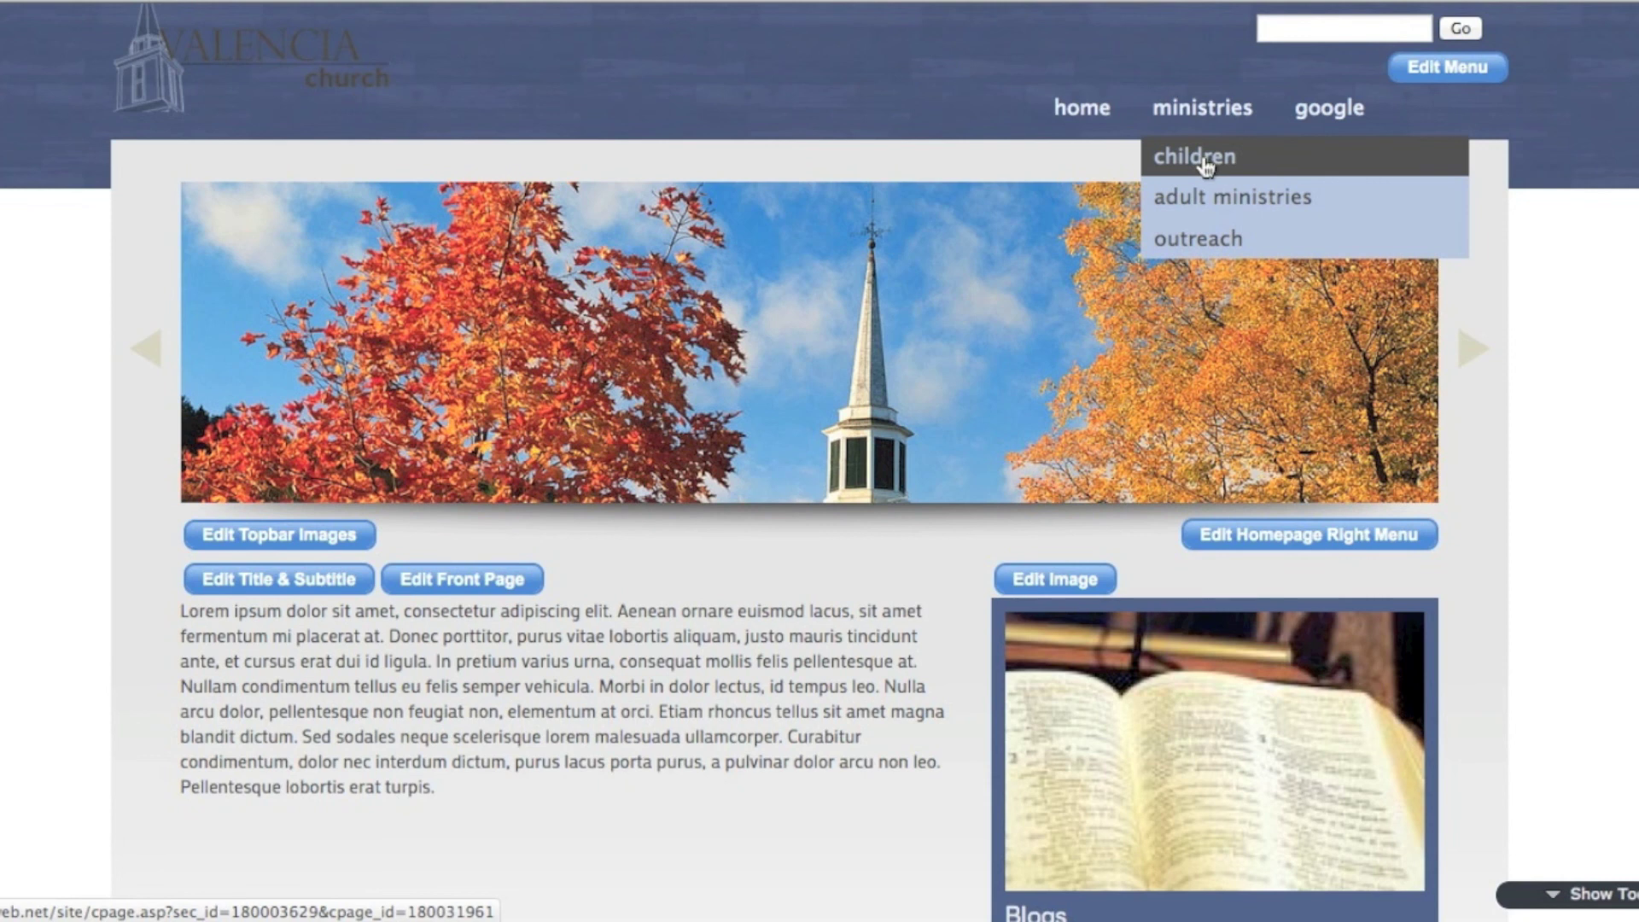
left_click(1205, 162)
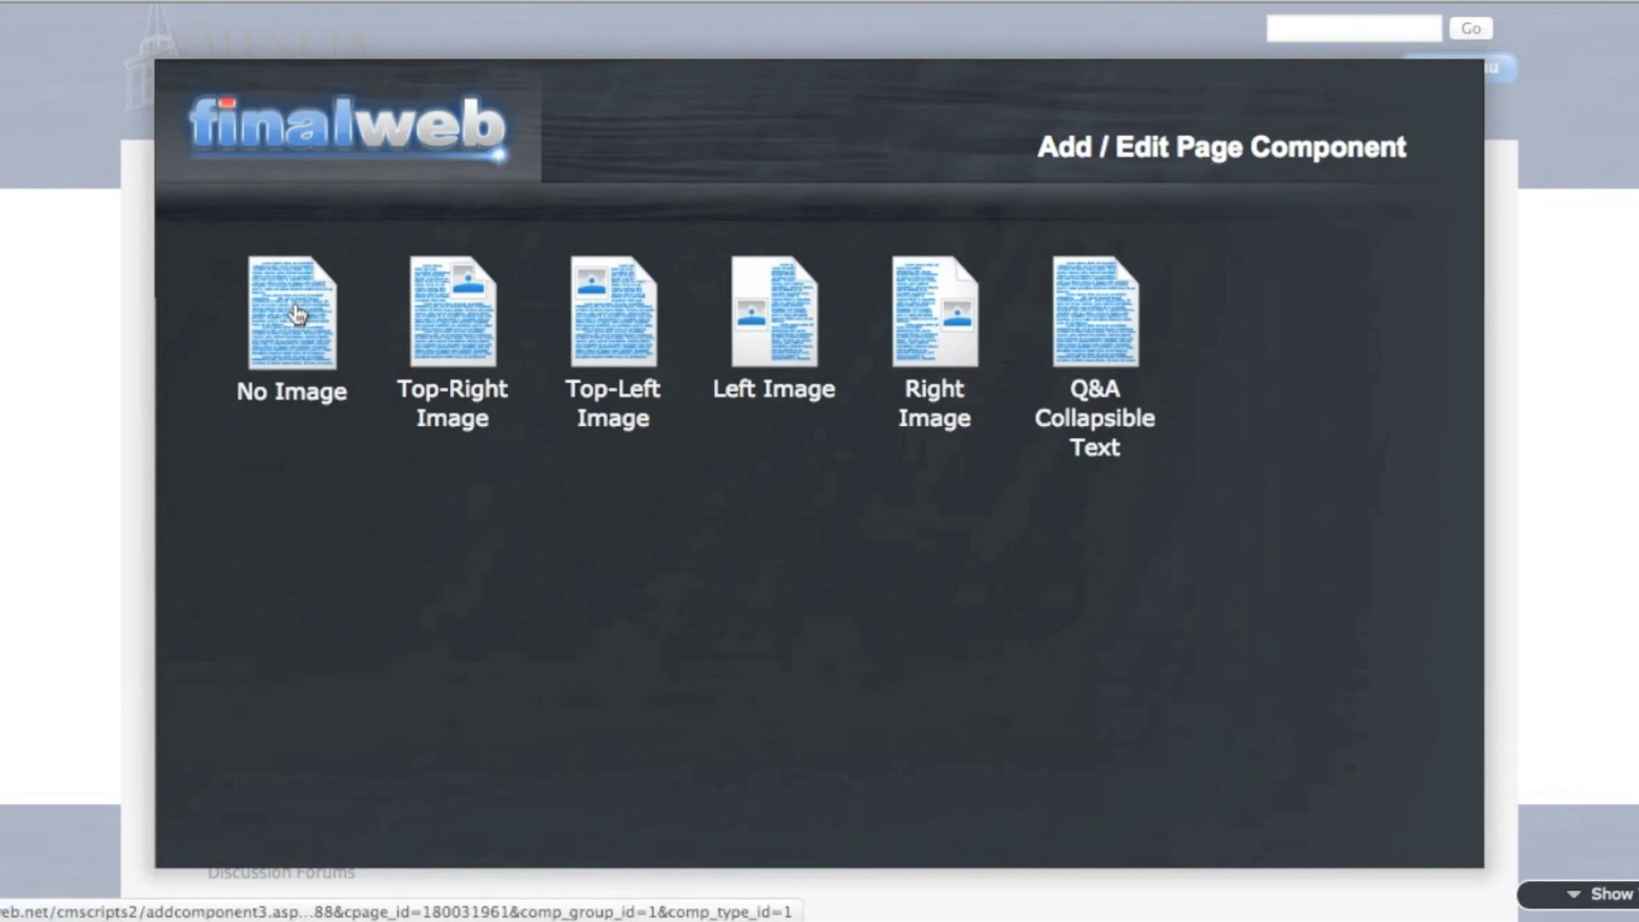
Add a No Image text component reading 'Test' to the Children page and save it.
left_click(297, 314)
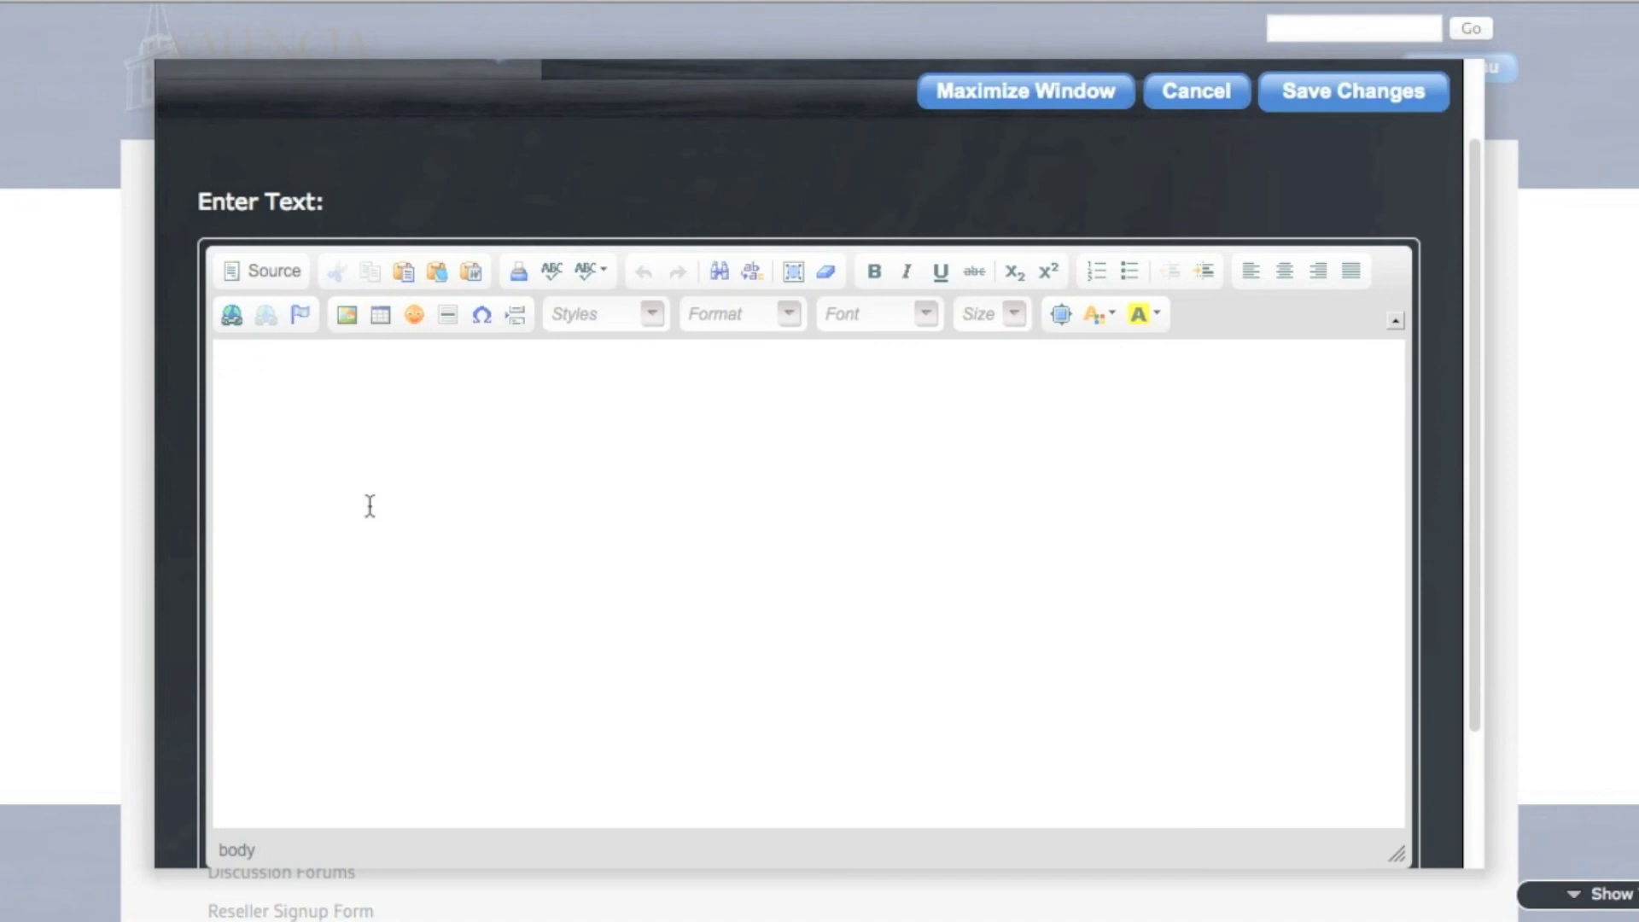
type("Test")
left_click(1341, 104)
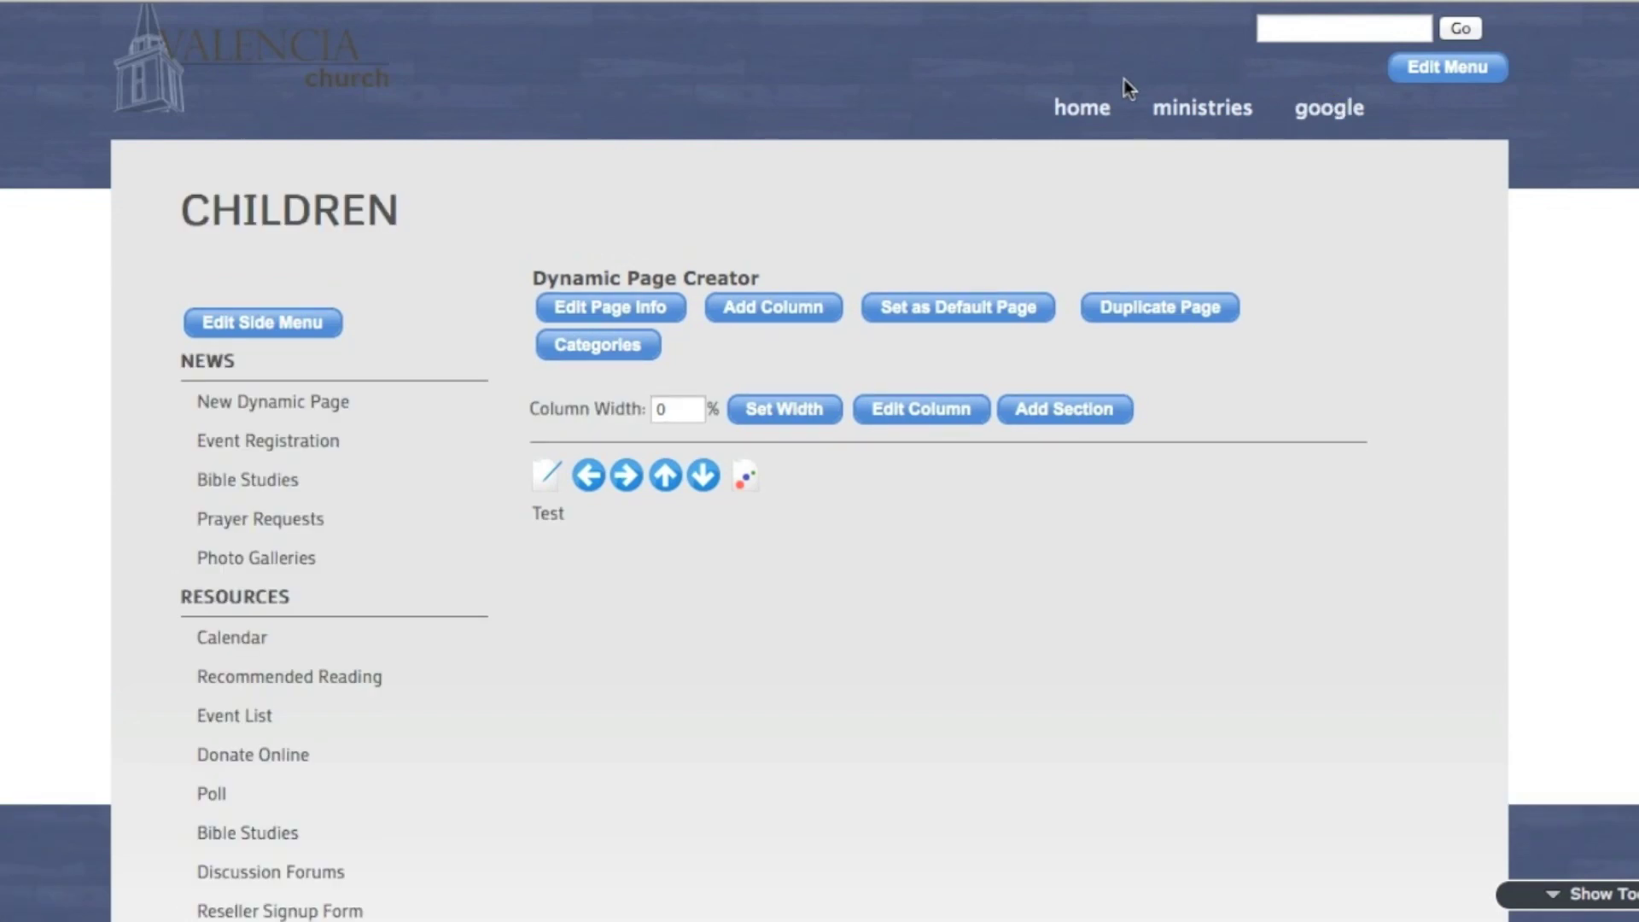
Return to the church home page using the Home link in the site navigation.
left_click(1080, 111)
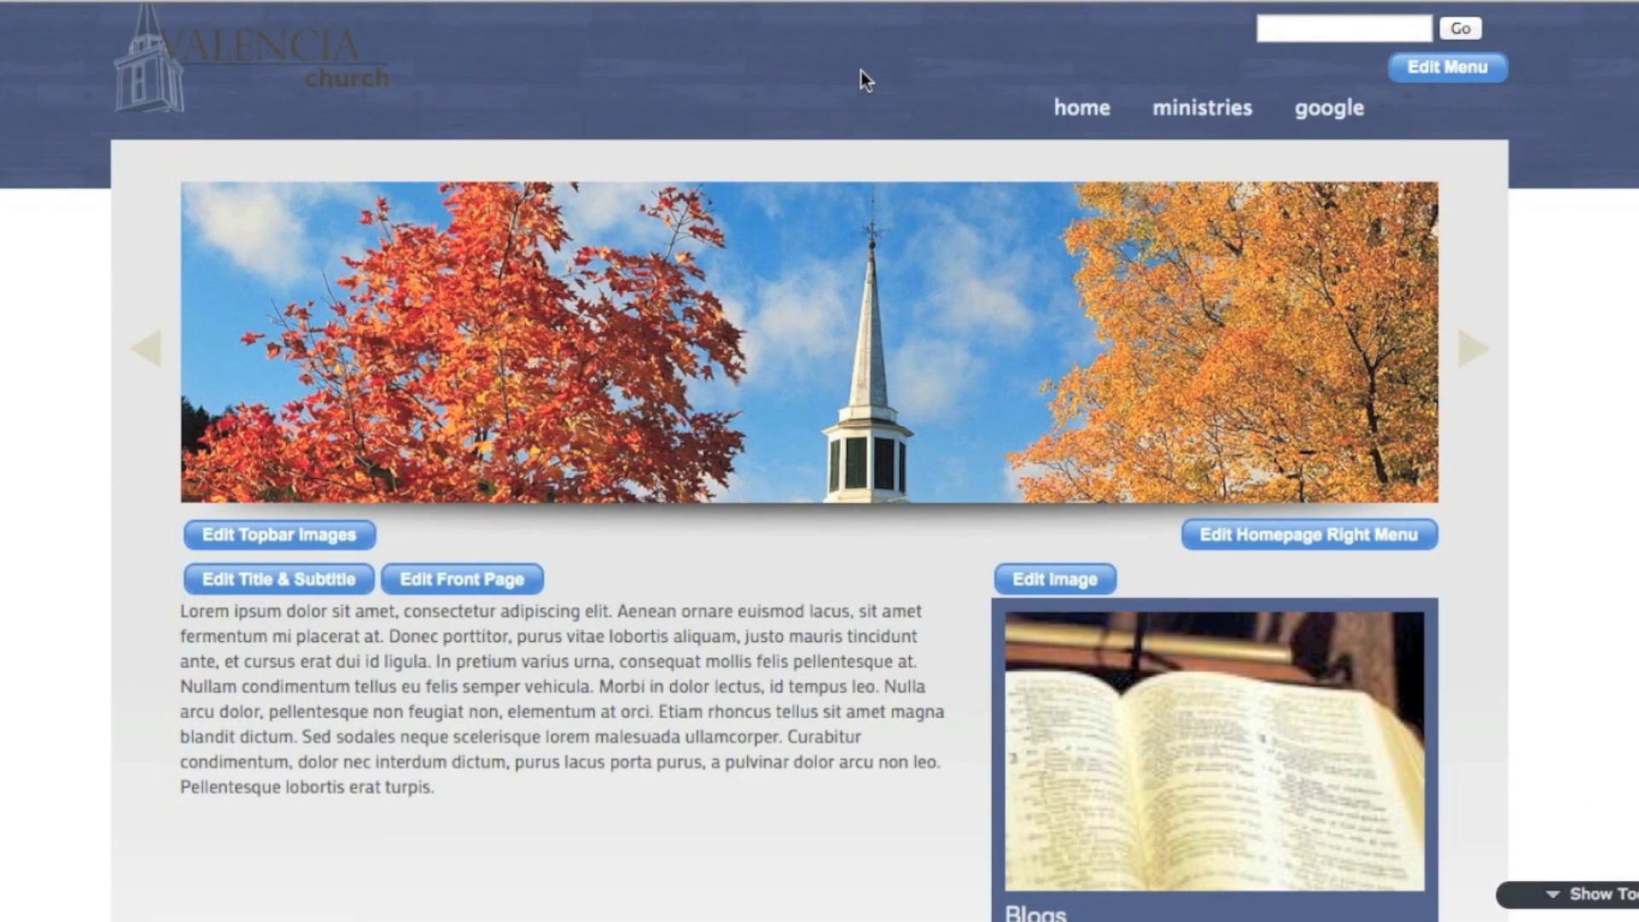